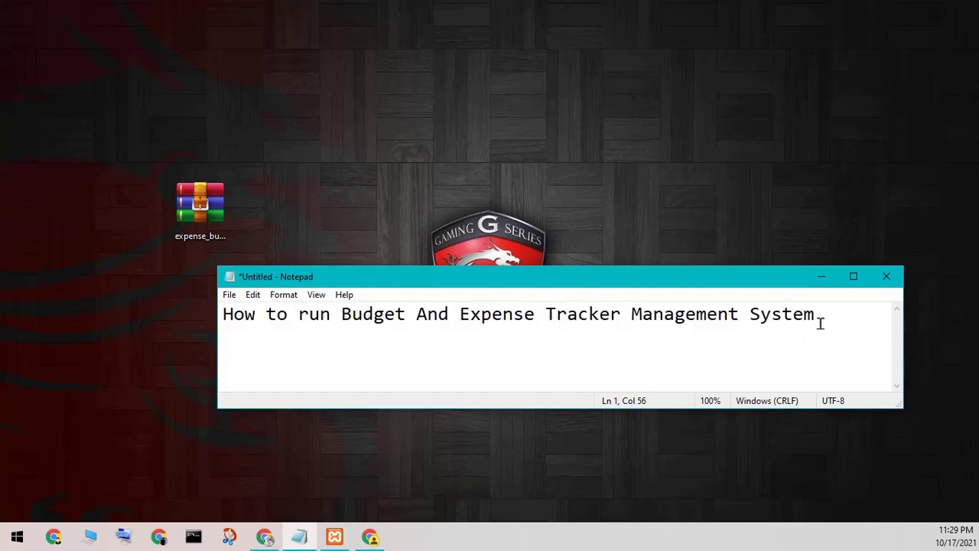
Step: Minimize the 'How to run Budget And Expense Tracker Management System' note to show the desktop
{"action": "left_click", "coordinate": [821, 277]}
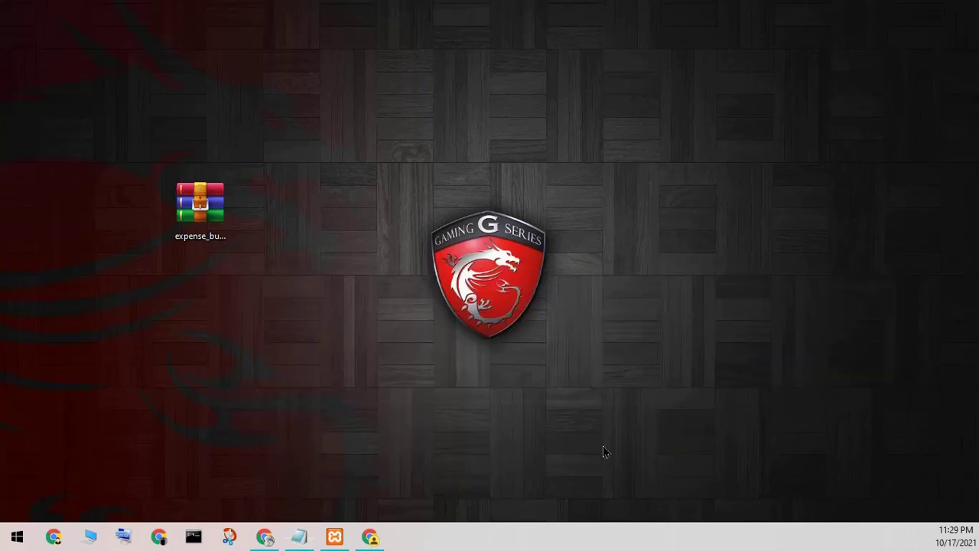
Step: Extract the expense_budget archive onto the desktop with Extract Here
{"action": "left_click", "coordinate": [198, 226]}
{"action": "right_click", "coordinate": [197, 227]}
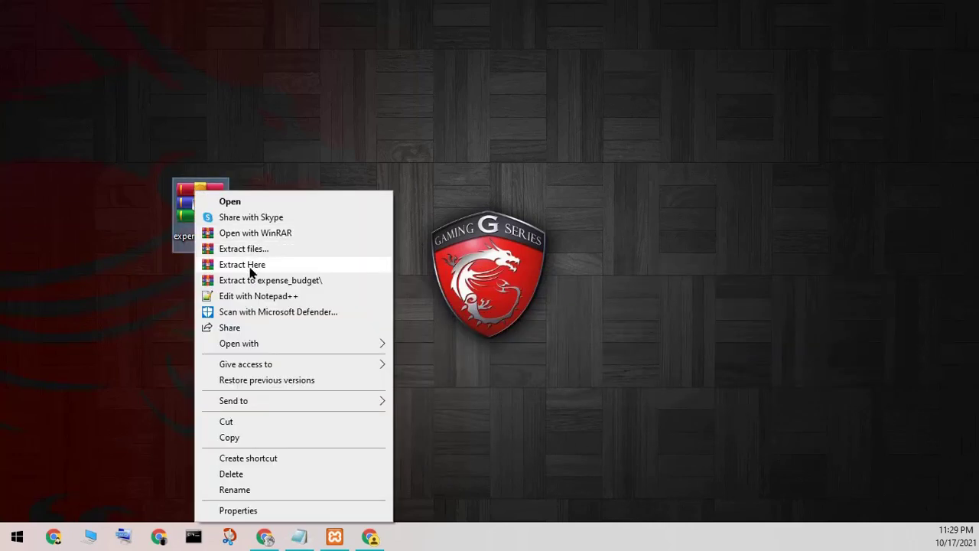
{"action": "left_click", "coordinate": [250, 266]}
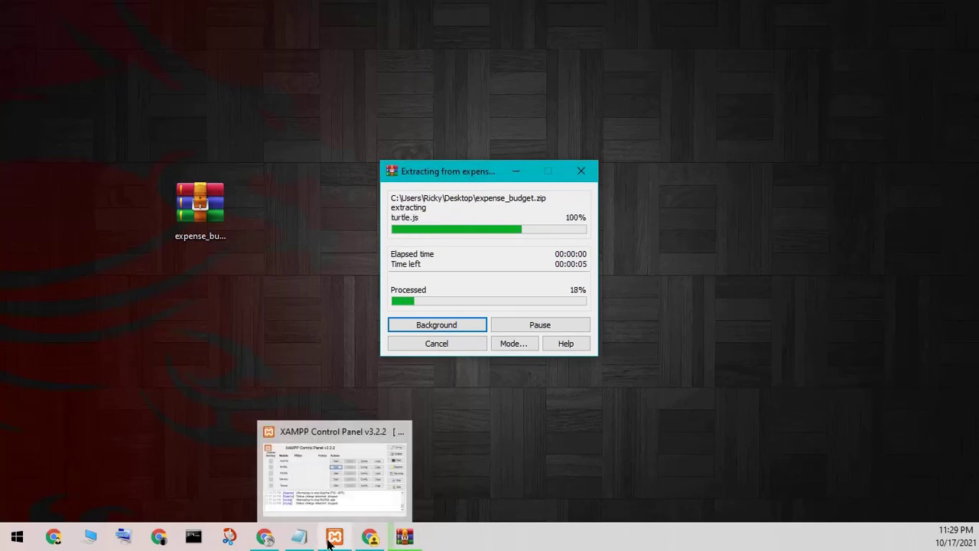
Step: Start Apache and MySQL in the XAMPP Control Panel
{"action": "left_click", "coordinate": [332, 540]}
{"action": "left_click", "coordinate": [584, 293]}
{"action": "left_click", "coordinate": [584, 313]}
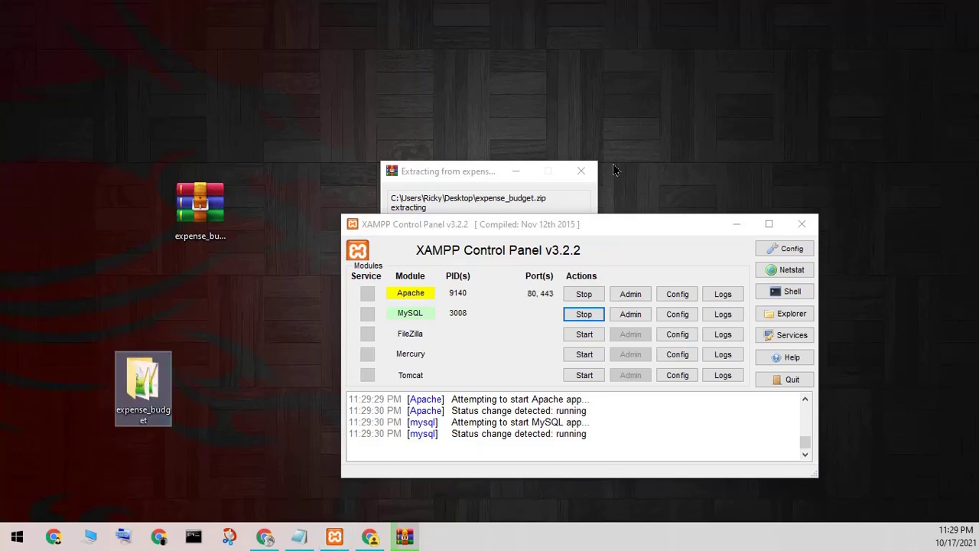
Step: Move the extraction progress window aside and open the extracted expense_budget folder
{"action": "left_click", "coordinate": [442, 170]}
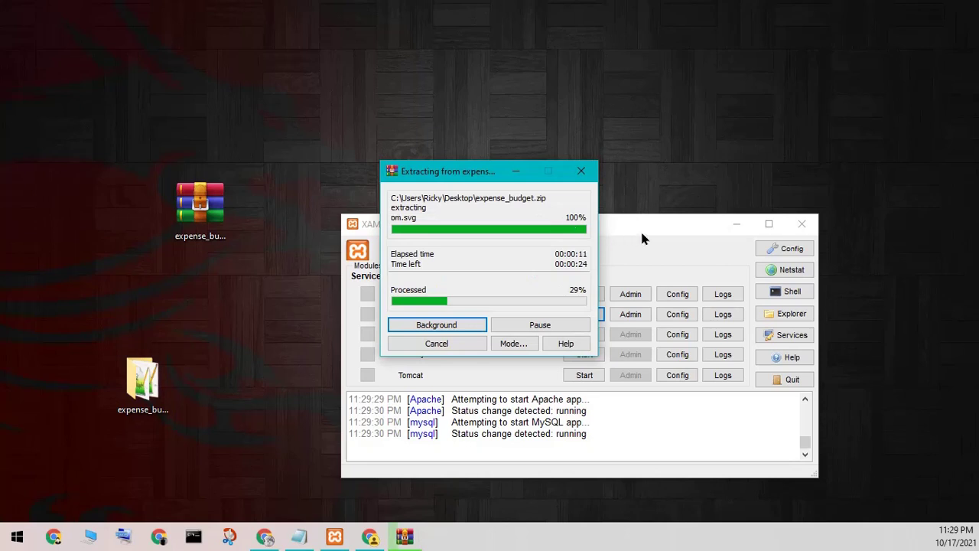
{"action": "left_click_drag", "start_coordinate": [450, 163], "coordinate": [361, 56]}
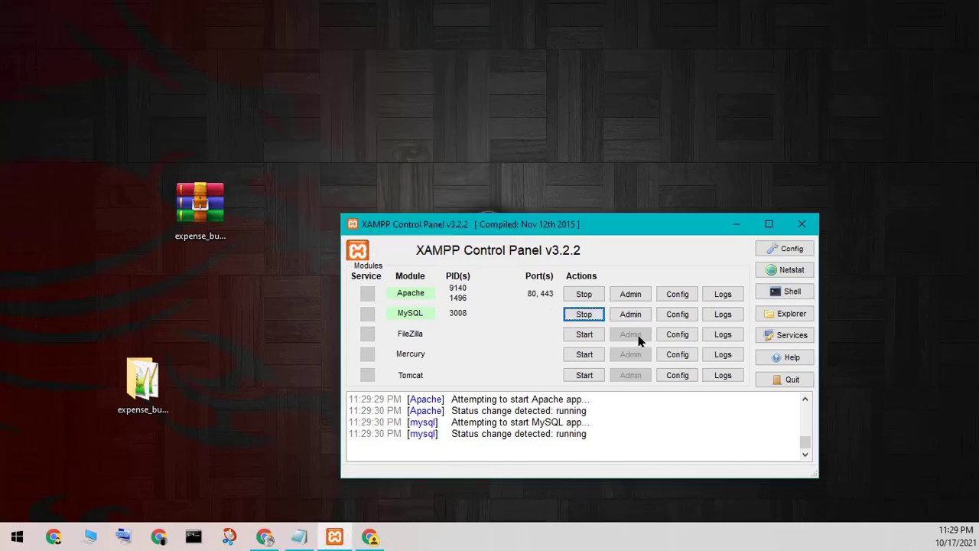
{"action": "left_click", "coordinate": [142, 398]}
{"action": "double_click", "coordinate": [142, 398]}
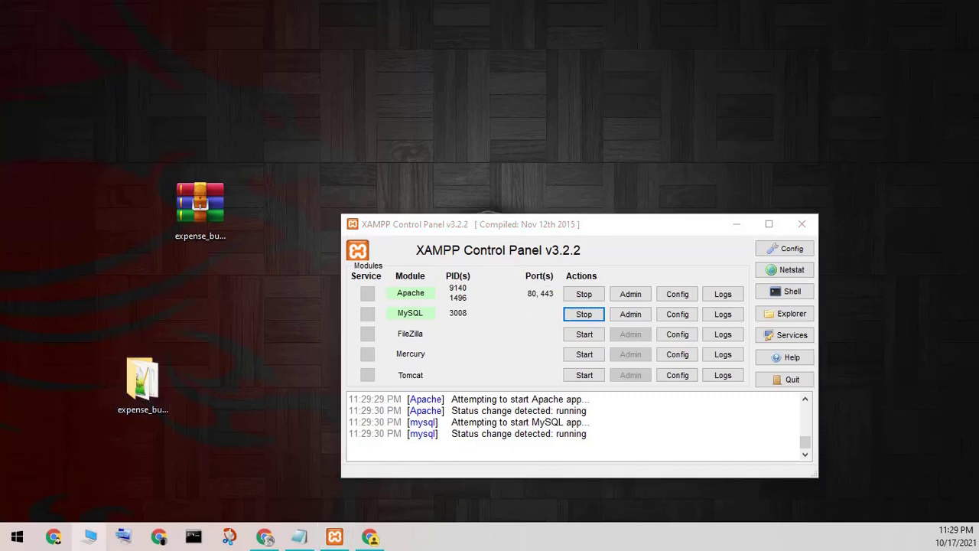
Step: Open the readme file from the expense_budget folder in Notepad
{"action": "left_click", "coordinate": [157, 359]}
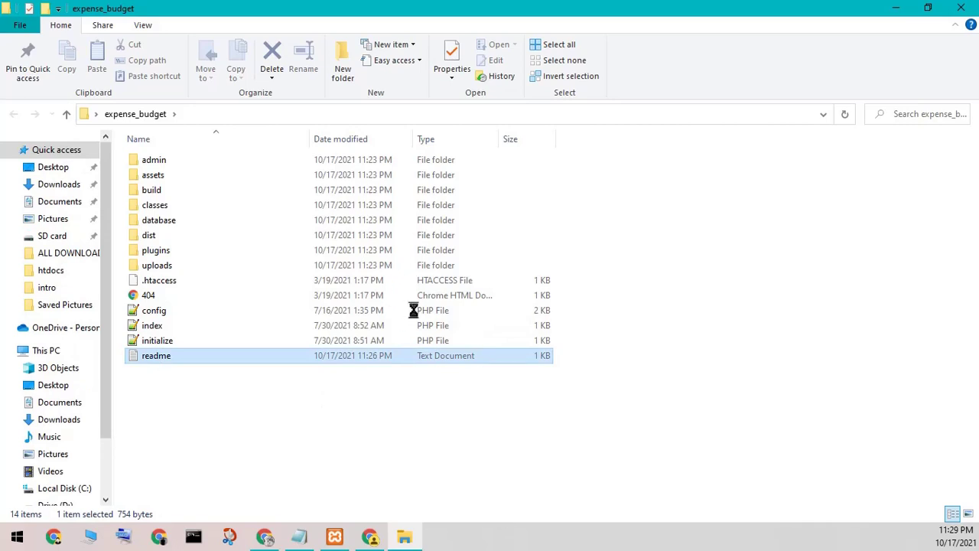
{"action": "left_click", "coordinate": [334, 537]}
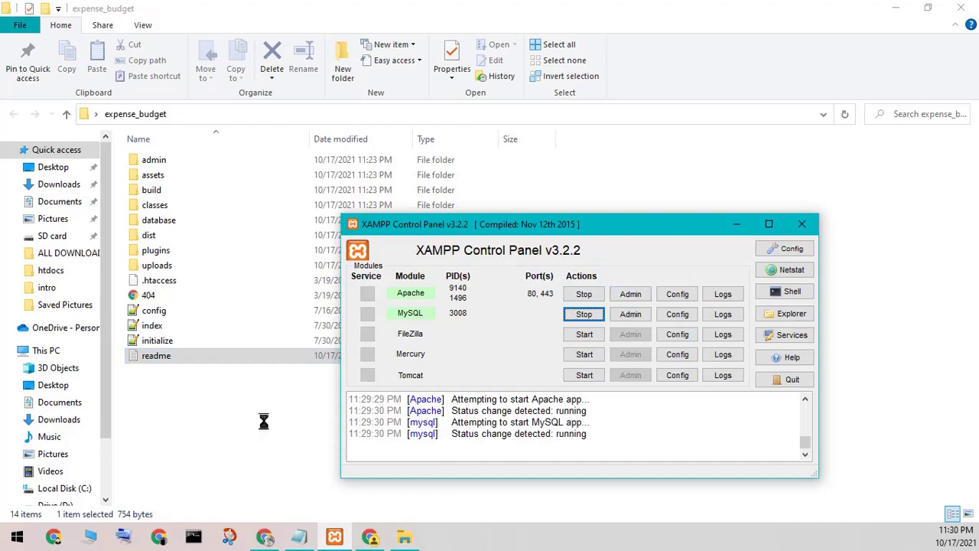
{"action": "key", "text": "alt+Tab"}
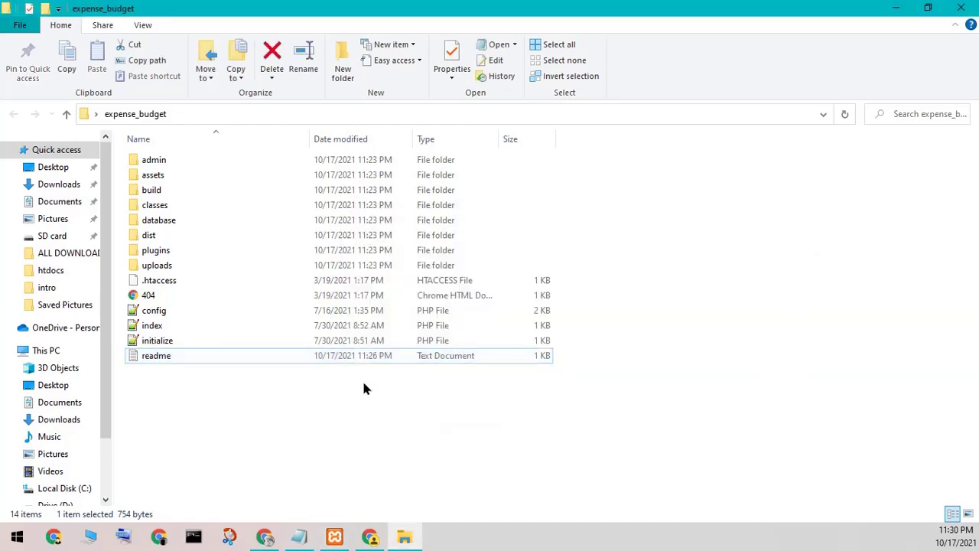
{"action": "double_click", "coordinate": [354, 356]}
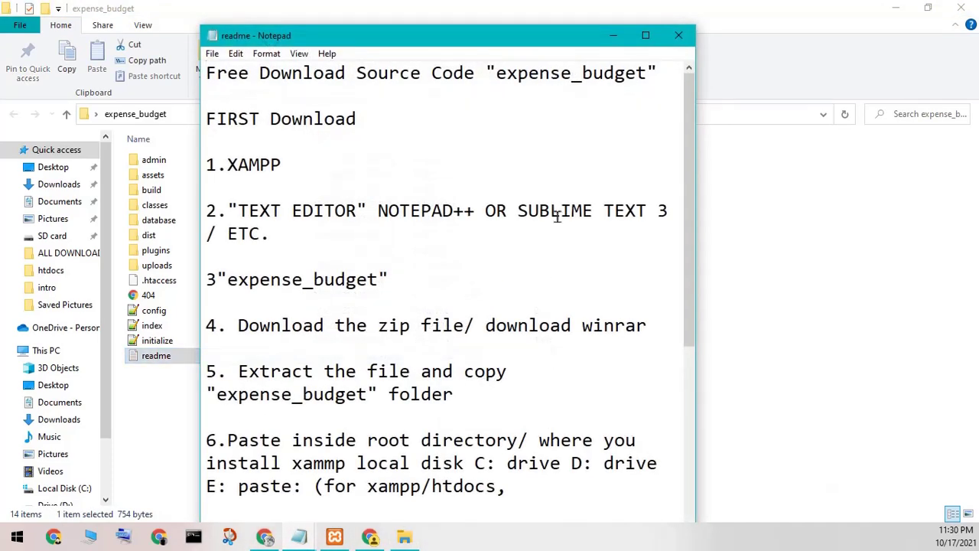
Step: Highlight the readme's setup steps and the expense_budget folder name in step 5
{"action": "left_click_drag", "start_coordinate": [205, 63], "coordinate": [511, 490]}
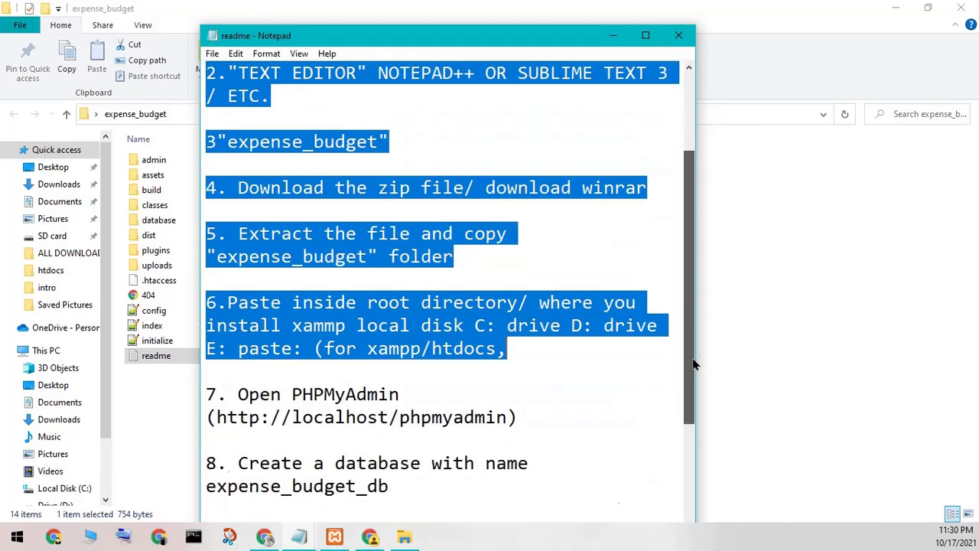
{"action": "left_click_drag", "start_coordinate": [684, 226], "coordinate": [611, 354]}
{"action": "left_click", "coordinate": [611, 353]}
{"action": "left_click", "coordinate": [556, 111]}
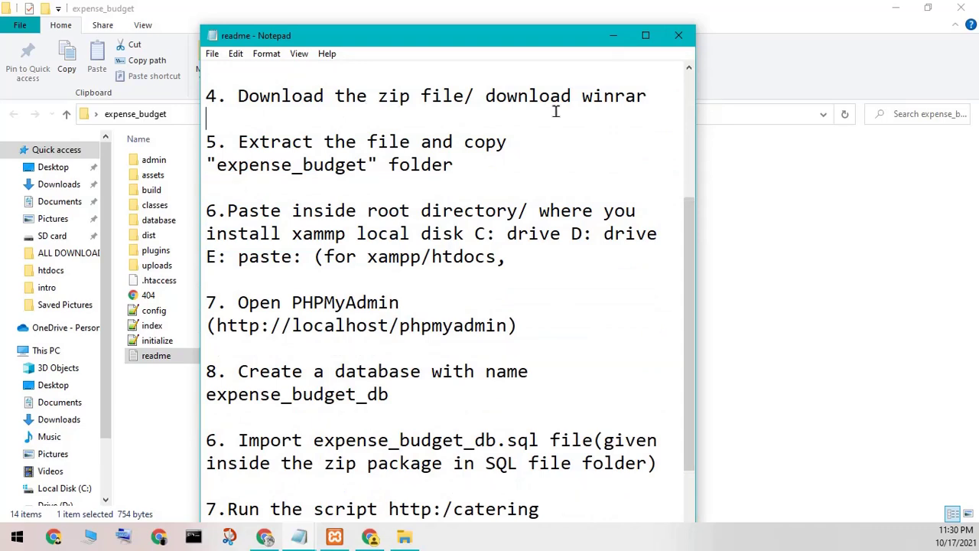
{"action": "left_click_drag", "start_coordinate": [227, 163], "coordinate": [295, 183]}
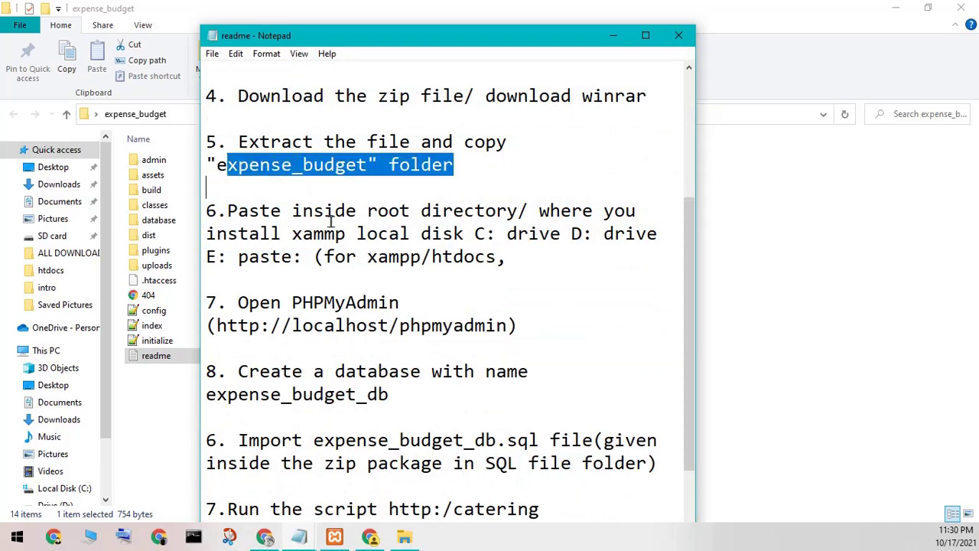
{"action": "left_click", "coordinate": [334, 294]}
Step: Highlight the localhost/phpmyadmin address and the expense_budget_db name, then close the readme
{"action": "left_click_drag", "start_coordinate": [279, 326], "coordinate": [368, 342]}
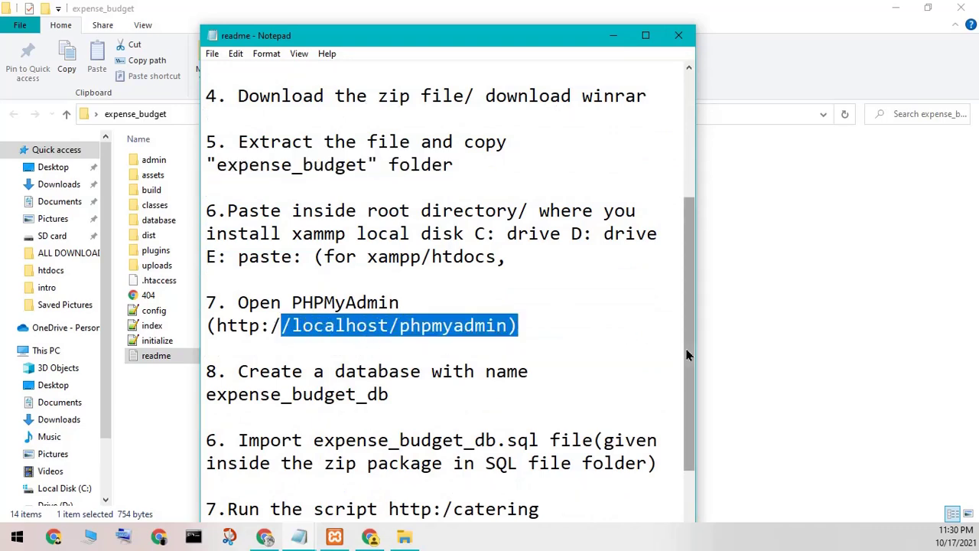
{"action": "left_click_drag", "start_coordinate": [689, 336], "coordinate": [689, 381]}
{"action": "left_click_drag", "start_coordinate": [217, 305], "coordinate": [253, 318]}
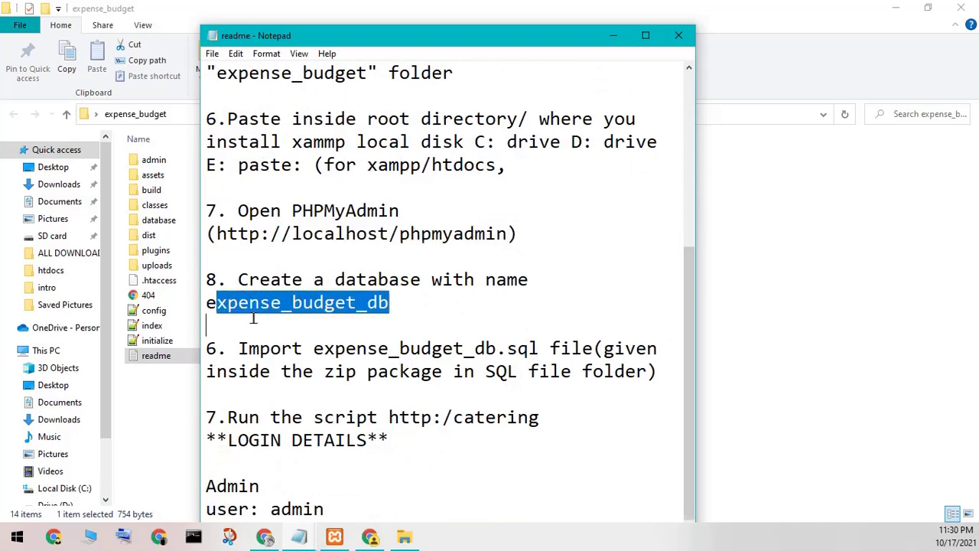
{"action": "left_click", "coordinate": [466, 313]}
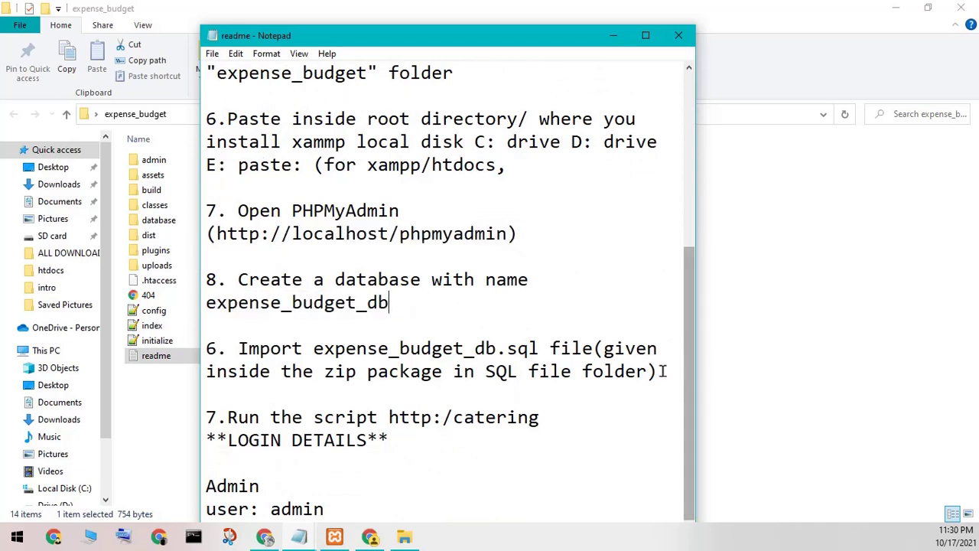
{"action": "scroll", "coordinate": [528, 405], "scroll_direction": "down", "scroll_amount": 2}
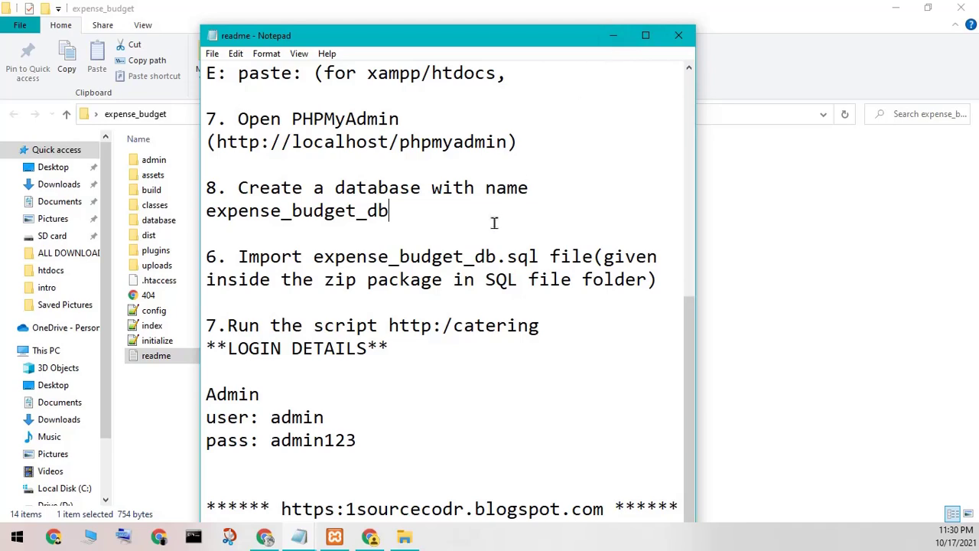
{"action": "left_click", "coordinate": [678, 35]}
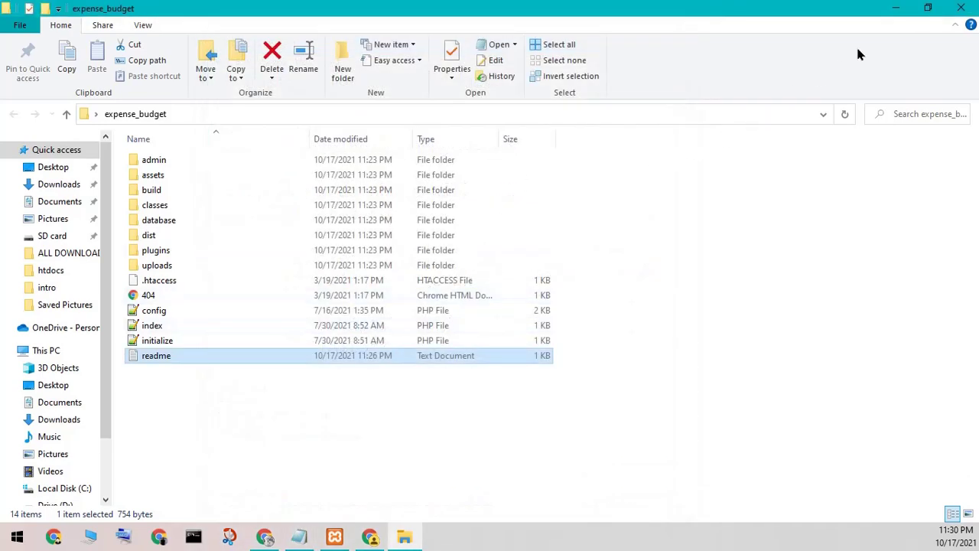
Step: Minimize the folder and XAMPP windows and select the note's title line
{"action": "left_click", "coordinate": [889, 8]}
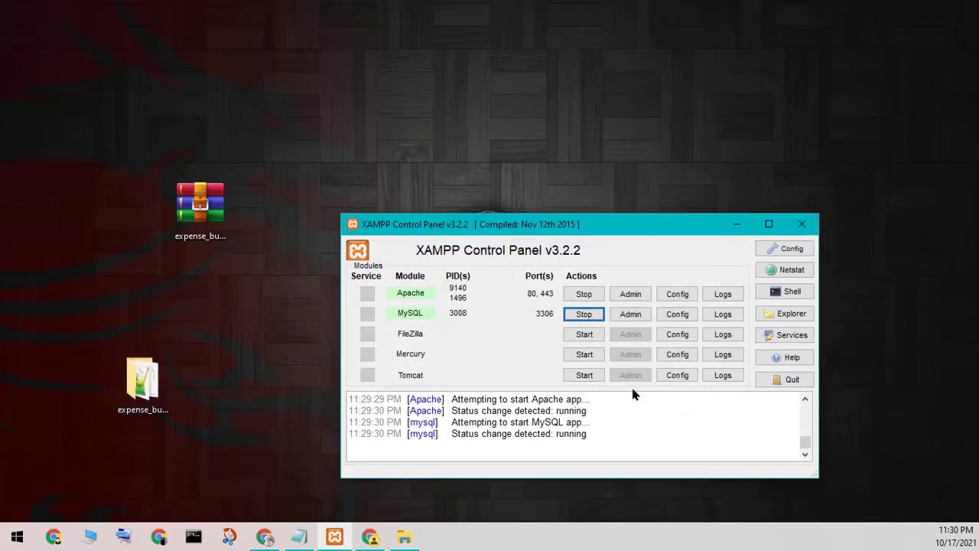
{"action": "left_click", "coordinate": [747, 223]}
{"action": "left_click", "coordinate": [299, 537]}
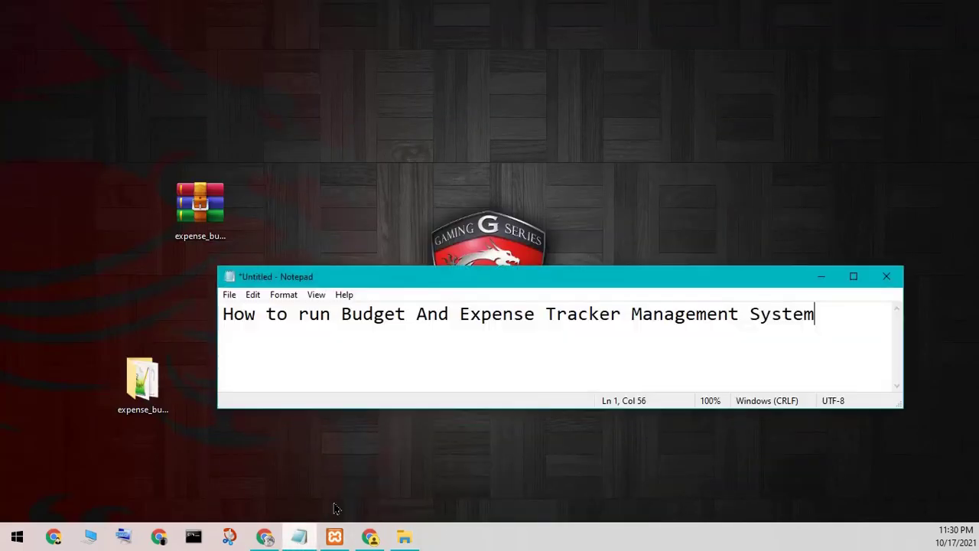
{"action": "left_click_drag", "start_coordinate": [825, 315], "coordinate": [175, 348]}
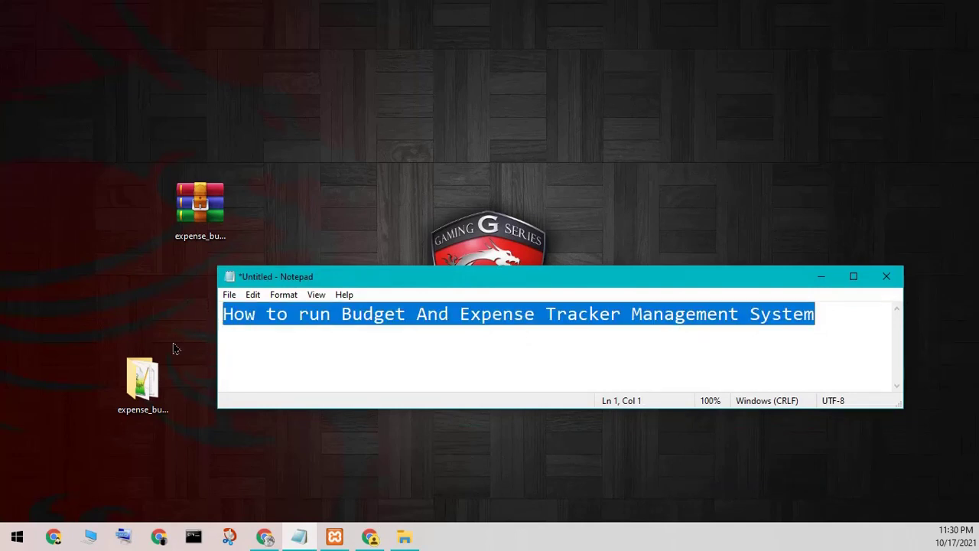
Step: Rewrite the note as 'type localhost/phpmyadmin any browser'
{"action": "left_click", "coordinate": [370, 536]}
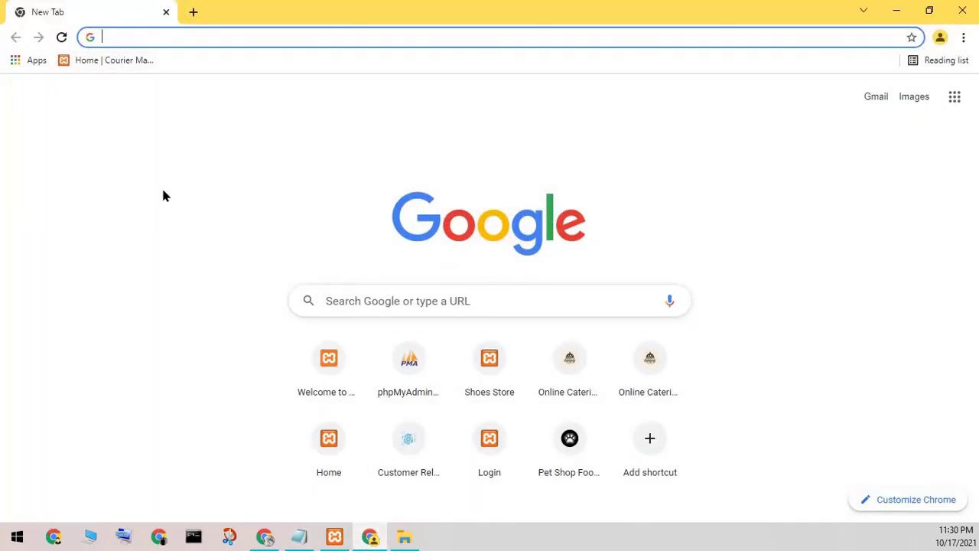
{"action": "left_click", "coordinate": [300, 535]}
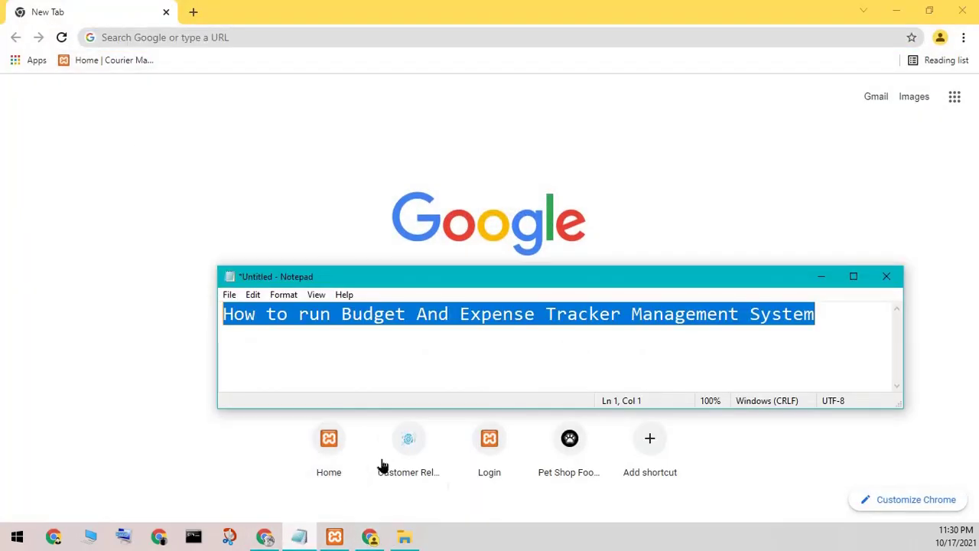
{"action": "type", "text": "typ"}
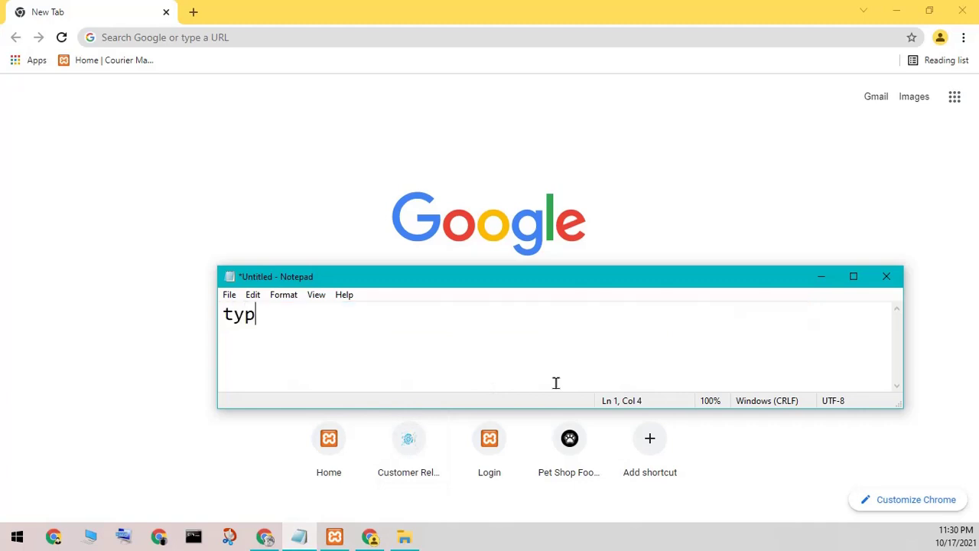
{"action": "type", "text": "e localhost "}
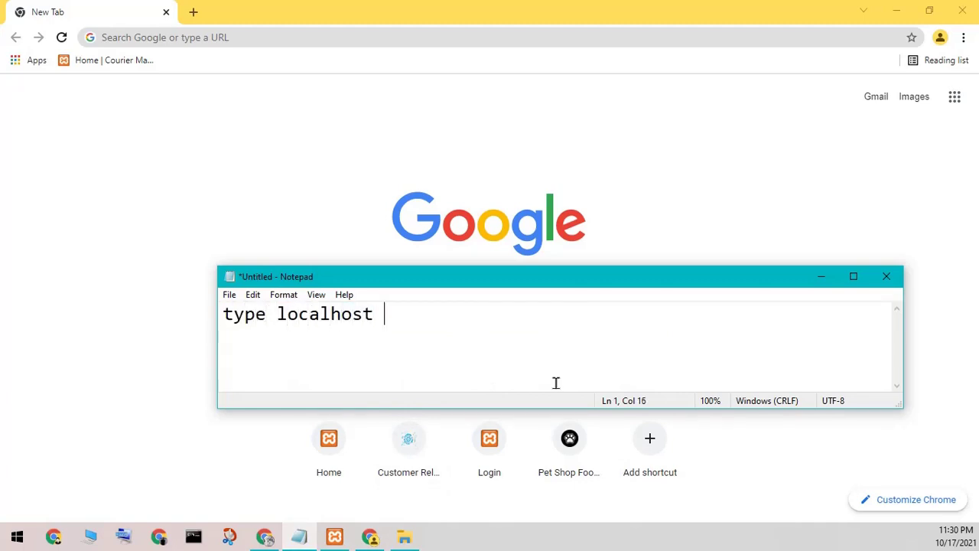
{"action": "type", "text": "any brow"}
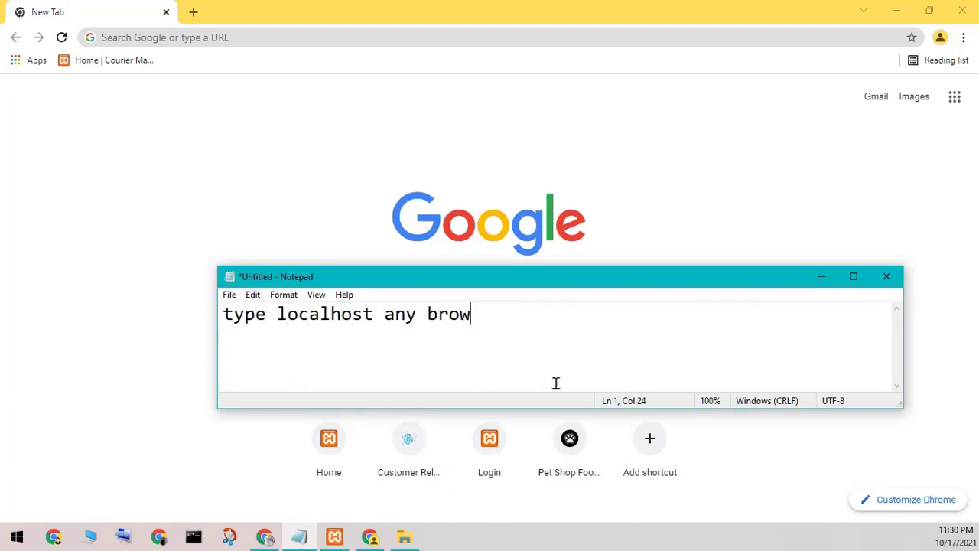
{"action": "type", "text": "ser/php"}
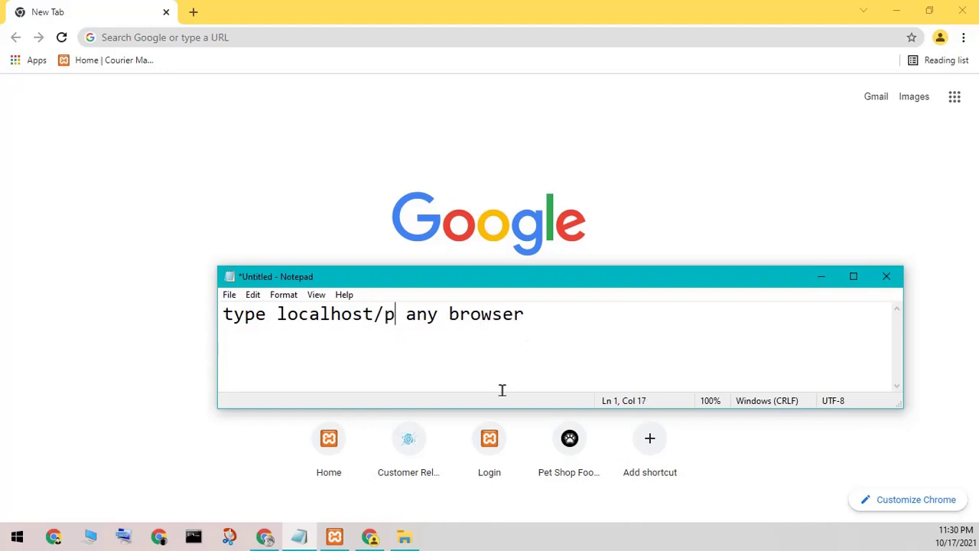
{"action": "key", "text": "BackSpace"}
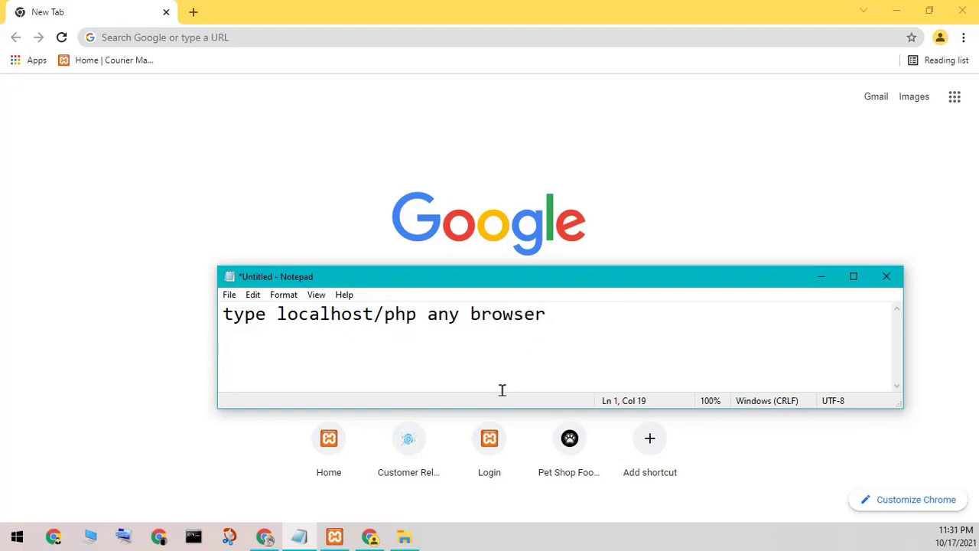
{"action": "type", "text": "myadmin"}
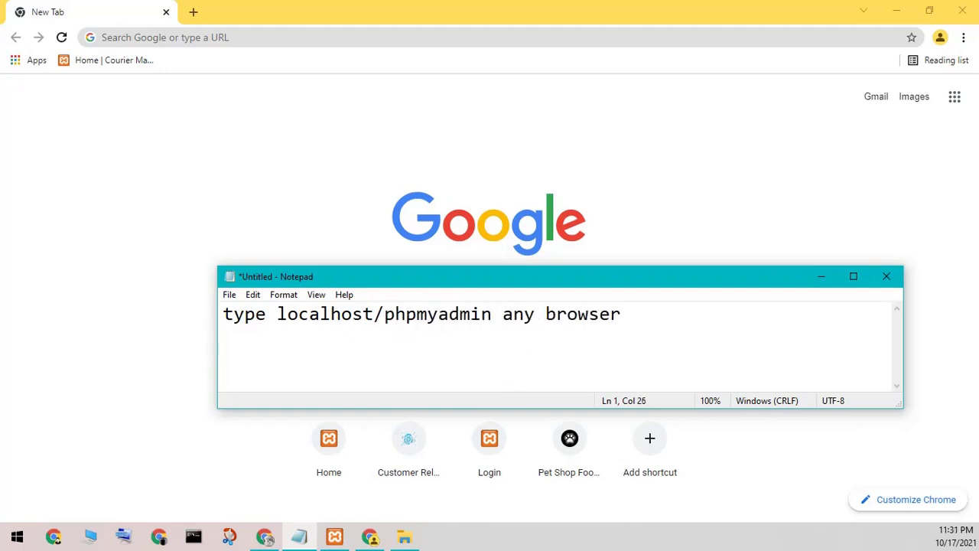
Step: Load localhost/phpmyadmin in Chrome
{"action": "left_click", "coordinate": [215, 44]}
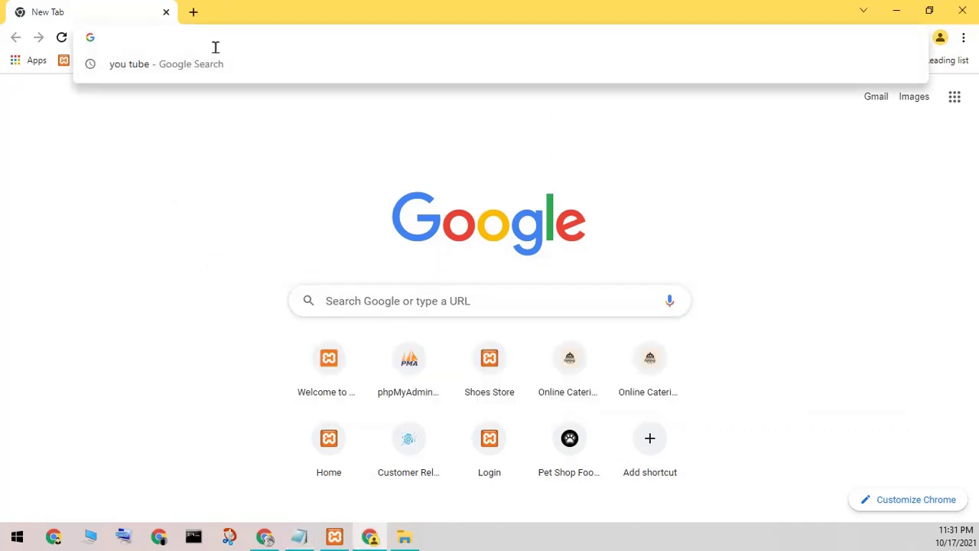
{"action": "type", "text": "local"}
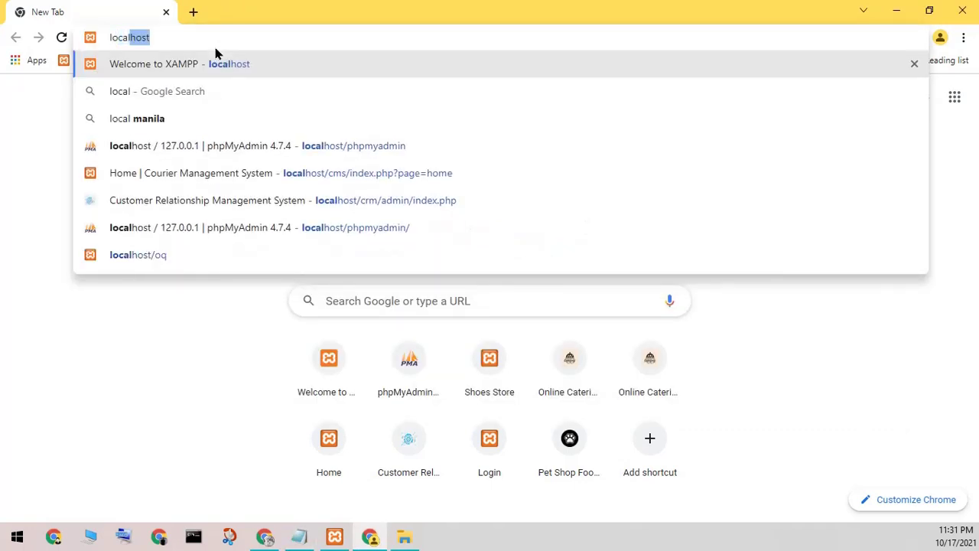
{"action": "type", "text": "host/ph"}
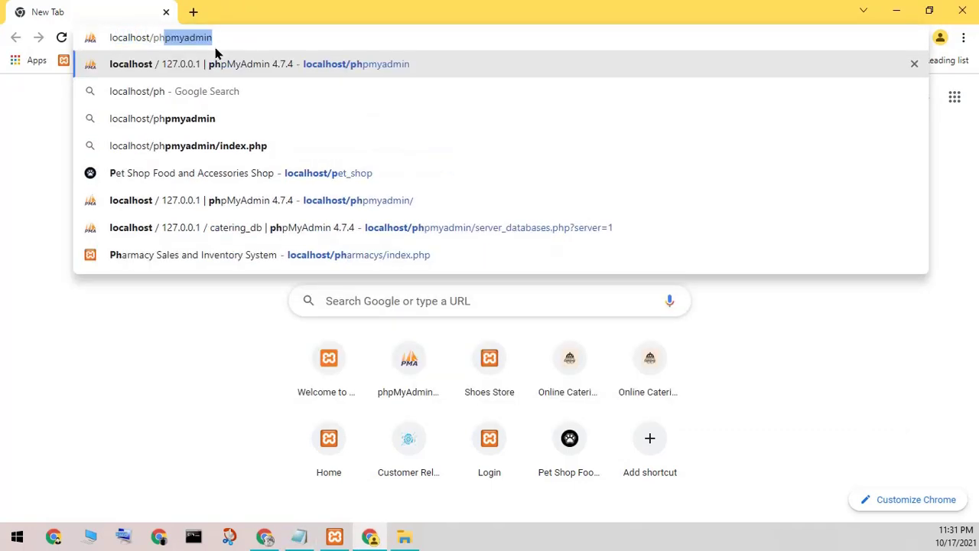
{"action": "type", "text": "pmyadmin"}
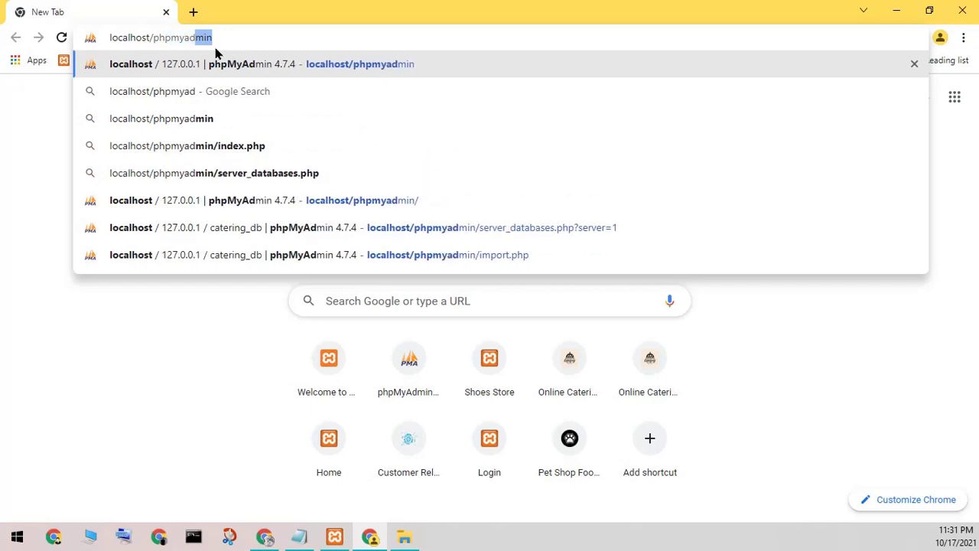
{"action": "key", "text": "BackSpace"}
{"action": "key", "text": "BackSpace"}
{"action": "type", "text": "in"}
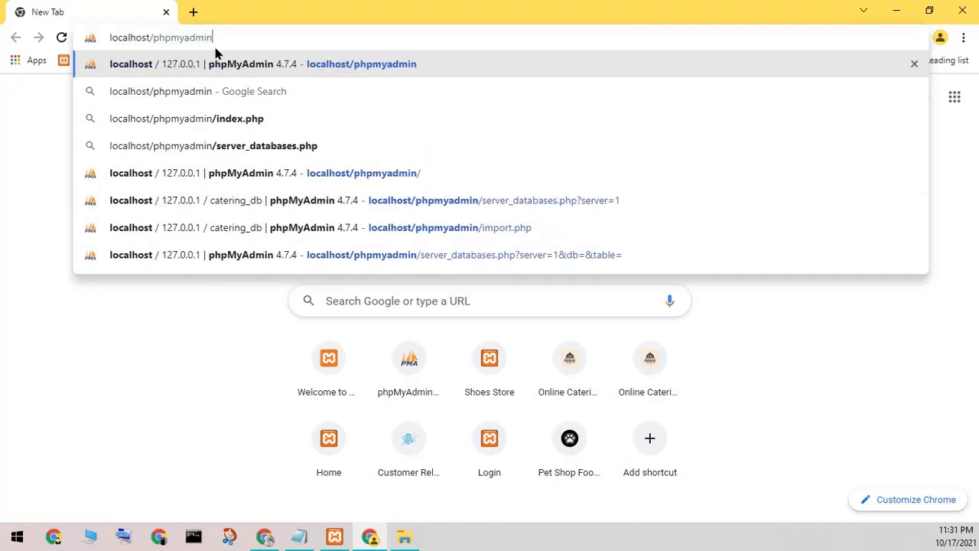
{"action": "key", "text": "Return"}
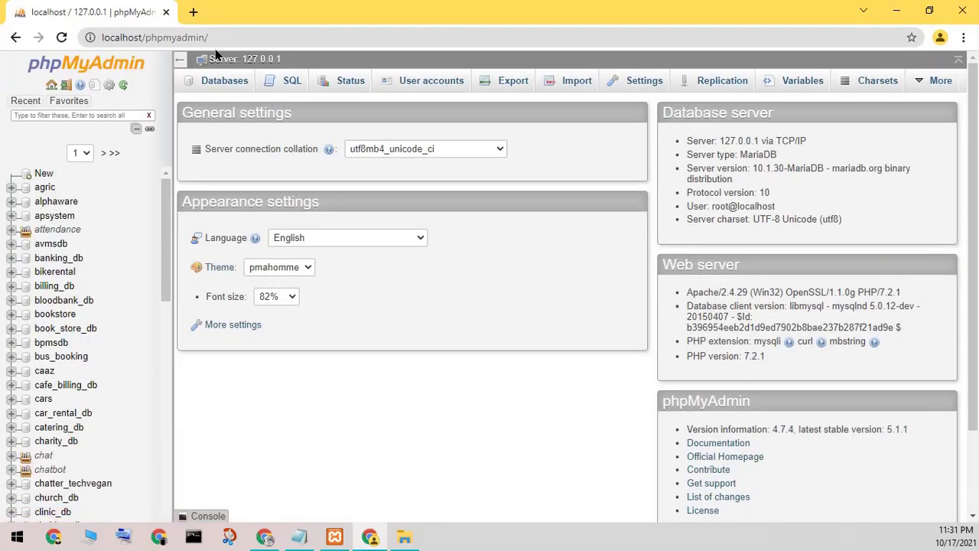
Step: Open phpMyAdmin's new-database page and change the note to 'create database'
{"action": "left_click", "coordinate": [44, 174]}
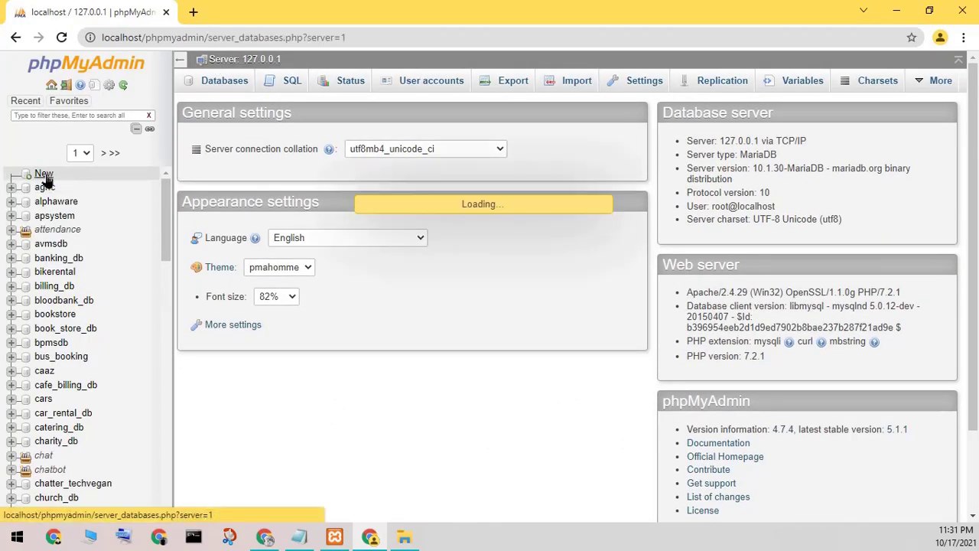
{"action": "left_click", "coordinate": [229, 186]}
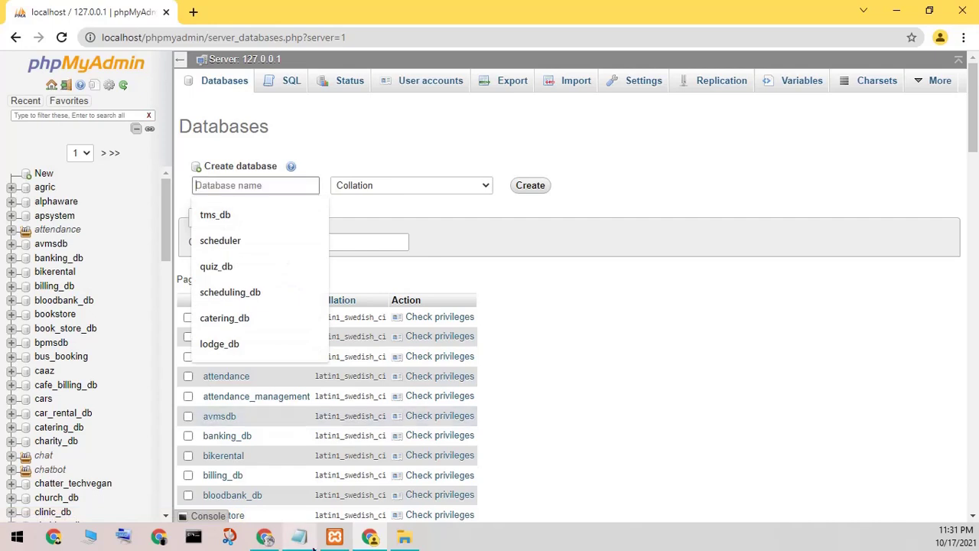
{"action": "left_click", "coordinate": [298, 539]}
{"action": "left_click_drag", "start_coordinate": [654, 306], "coordinate": [201, 283]}
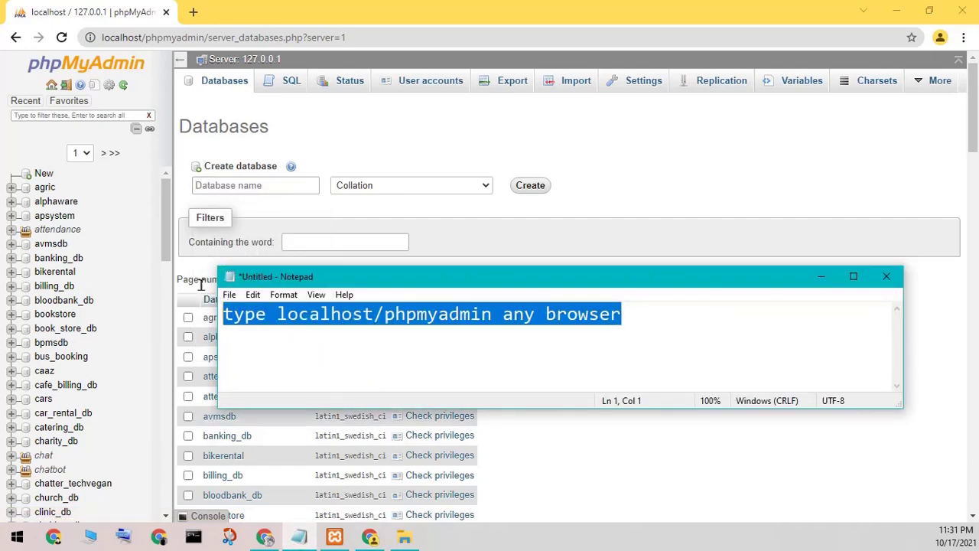
{"action": "type", "text": "creat"}
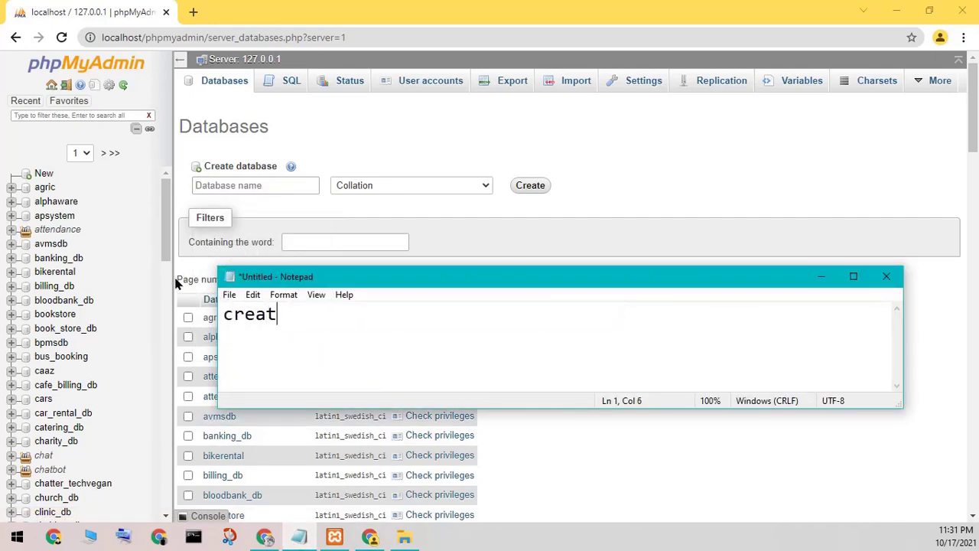
{"action": "type", "text": "e databas"}
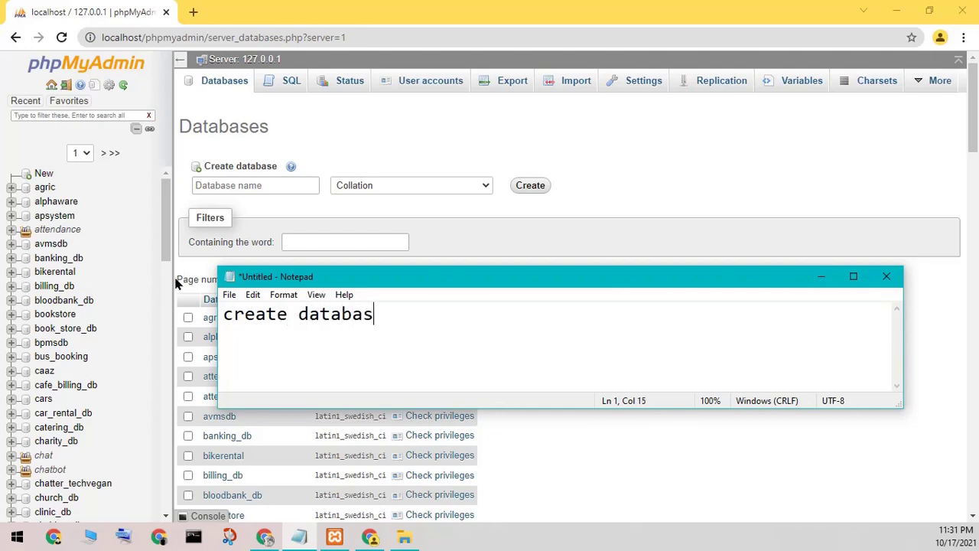
{"action": "type", "text": "e"}
{"action": "left_click", "coordinate": [821, 276]}
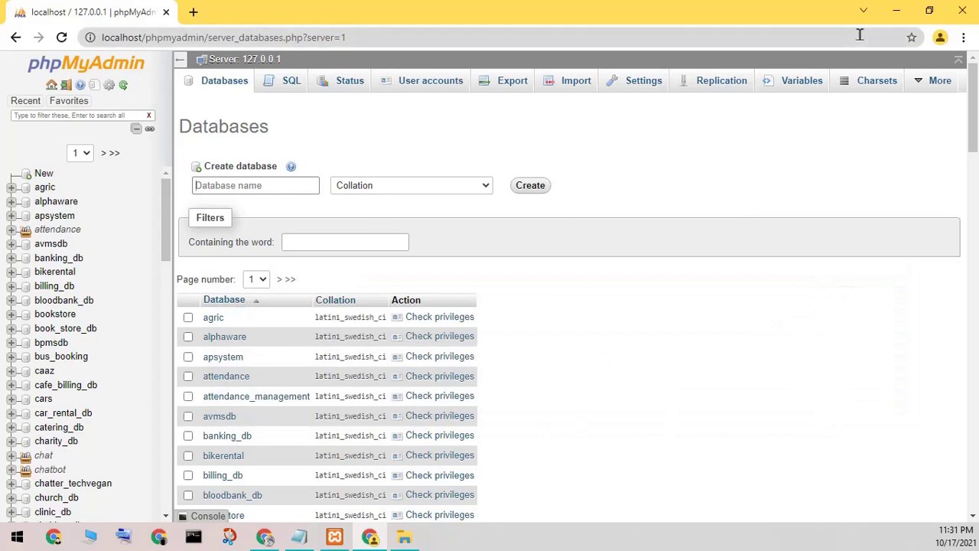
Step: Minimize Chrome, move the expense_budget folder beside the archive, and open it
{"action": "left_click", "coordinate": [894, 12]}
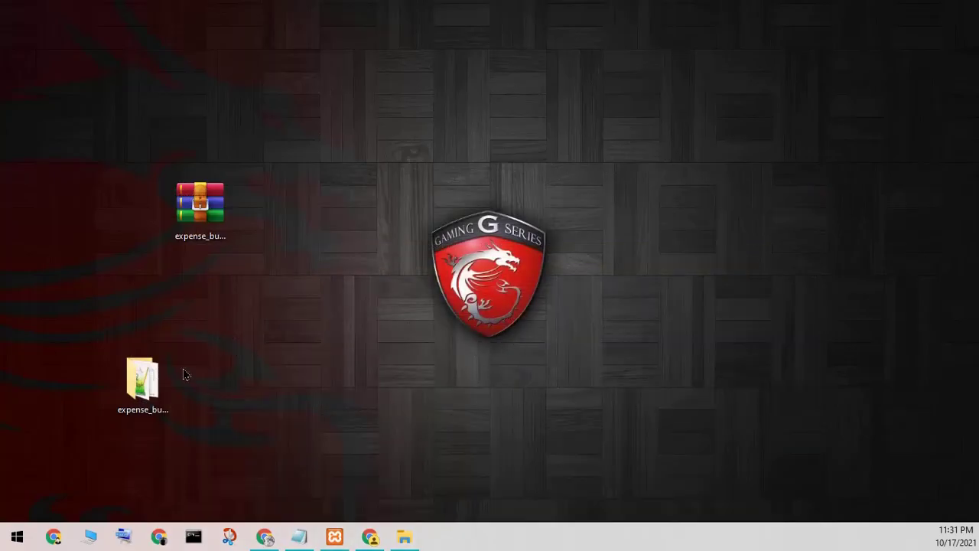
{"action": "left_click_drag", "start_coordinate": [170, 390], "coordinate": [343, 245]}
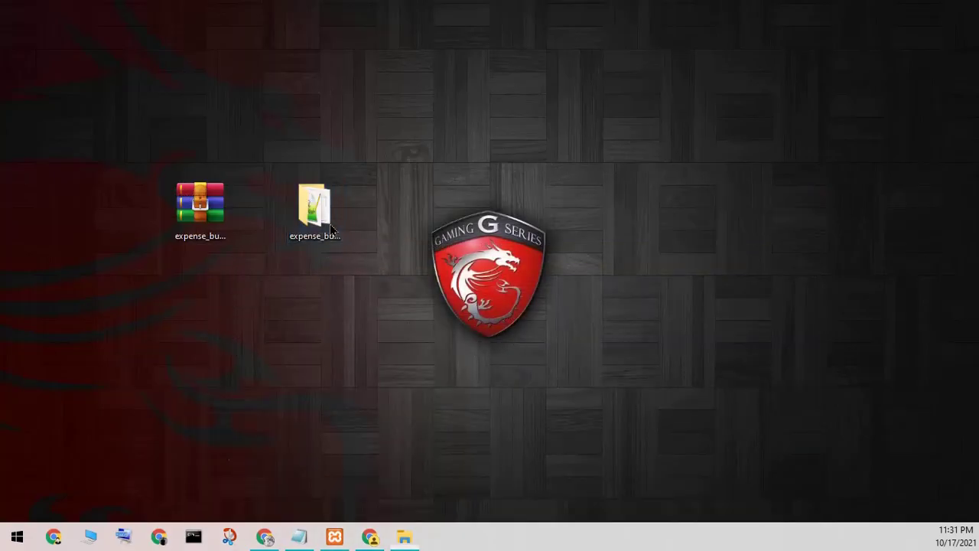
{"action": "double_click", "coordinate": [331, 228]}
Step: Open the database folder and copy the name expense_budget_db from the SQL file's rename field
{"action": "left_click", "coordinate": [394, 302]}
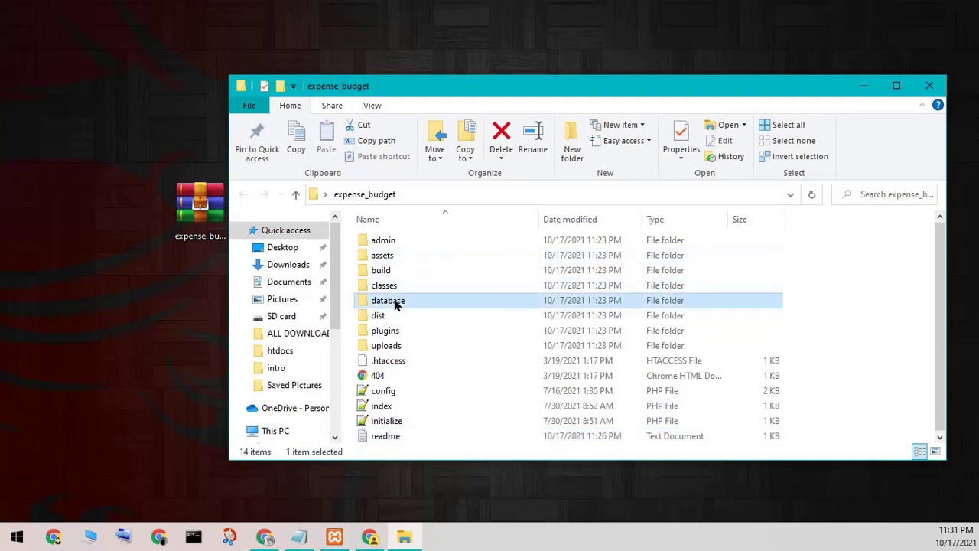
{"action": "double_click", "coordinate": [395, 302]}
{"action": "left_click", "coordinate": [393, 242]}
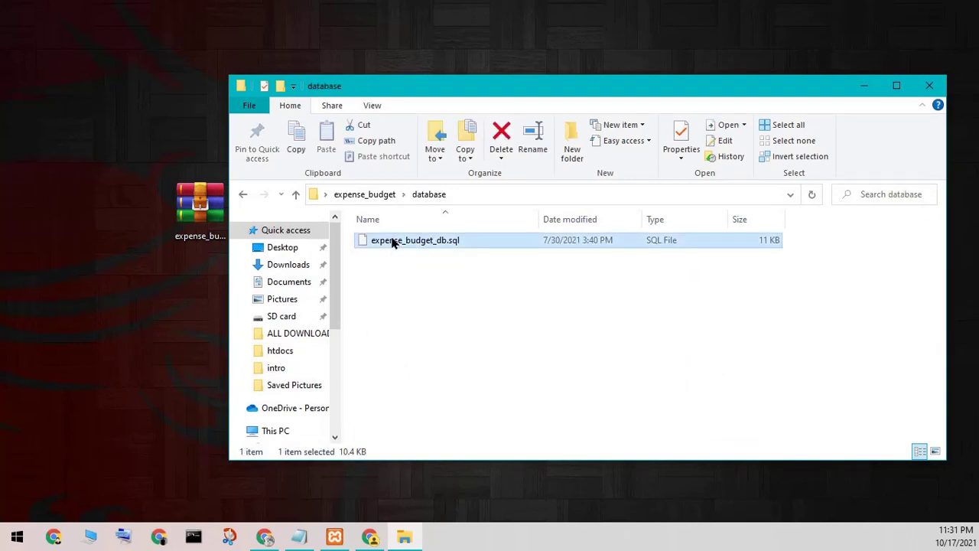
{"action": "right_click", "coordinate": [391, 242]}
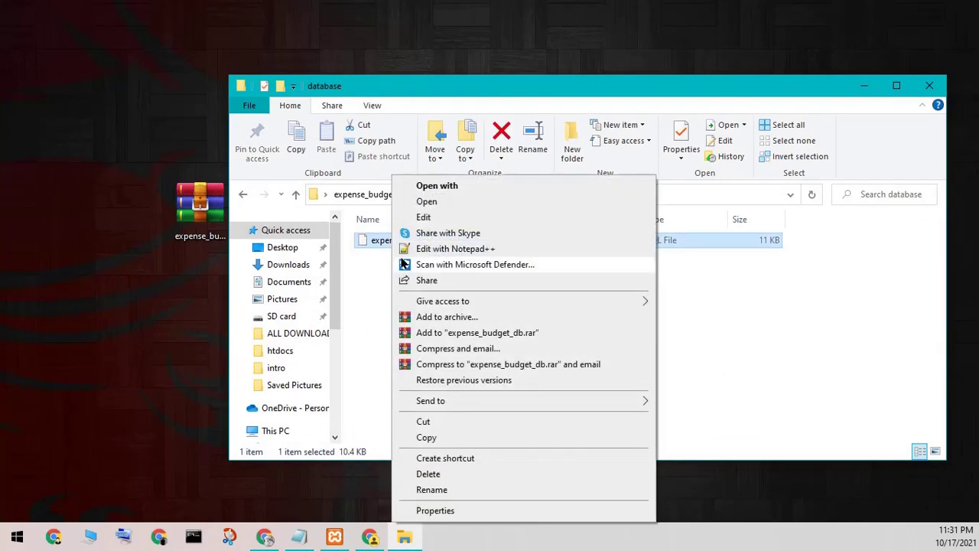
{"action": "left_click", "coordinate": [431, 490]}
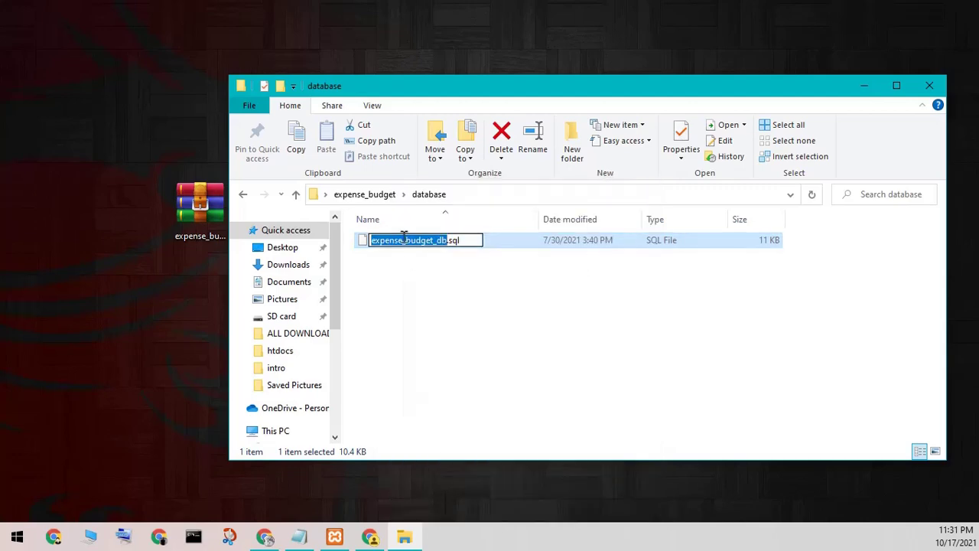
{"action": "right_click", "coordinate": [404, 239]}
{"action": "left_click", "coordinate": [436, 285]}
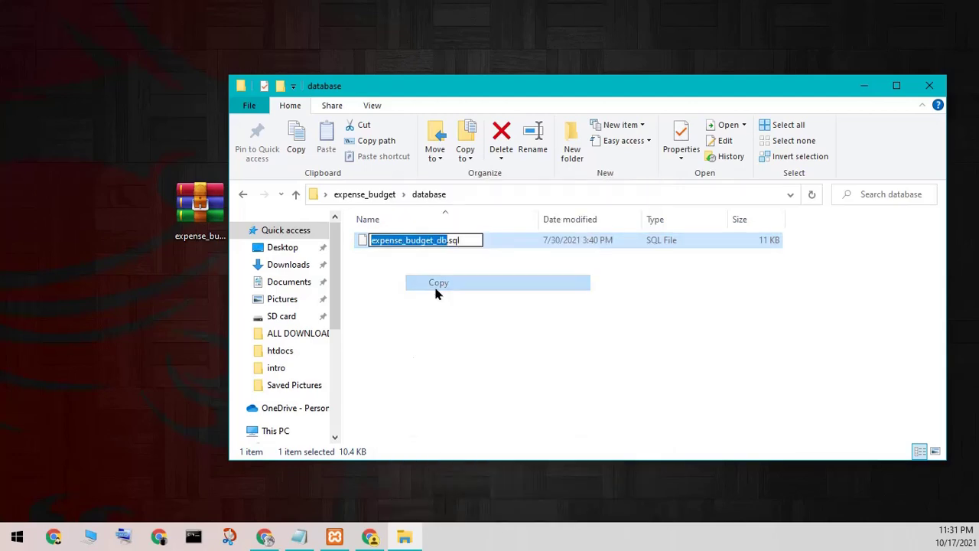
Step: Create the expense_budget_db database in phpMyAdmin with the pasted name and default collation
{"action": "left_click", "coordinate": [372, 537]}
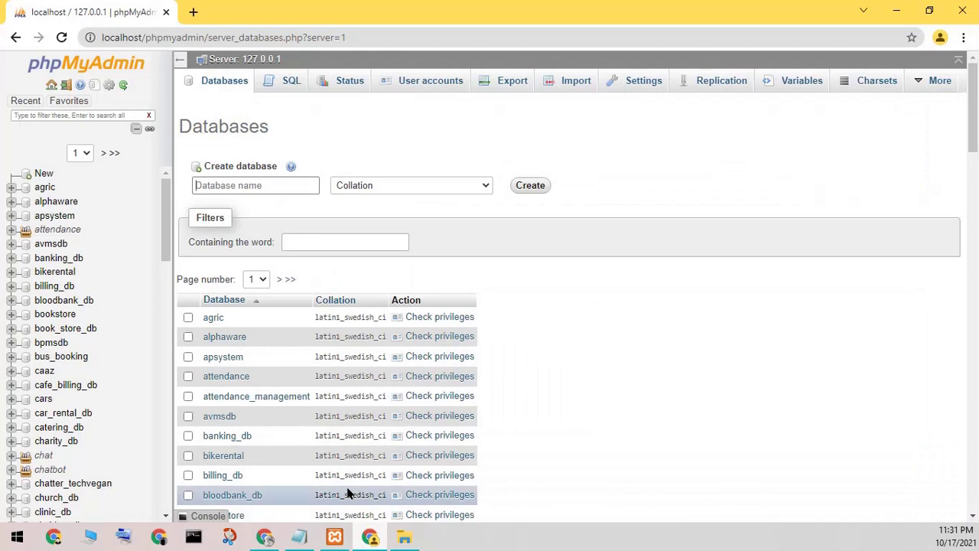
{"action": "right_click", "coordinate": [239, 184]}
{"action": "left_click", "coordinate": [275, 295]}
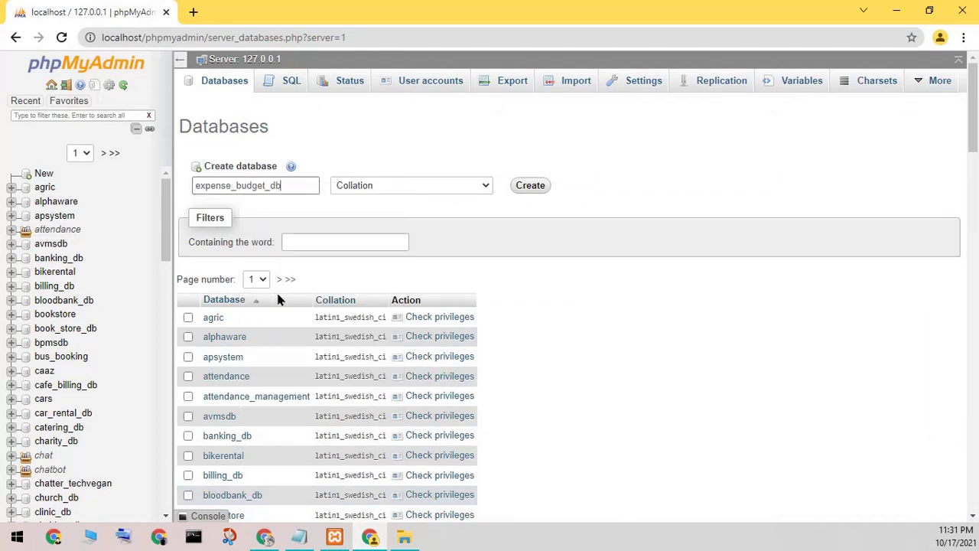
{"action": "left_click", "coordinate": [475, 184]}
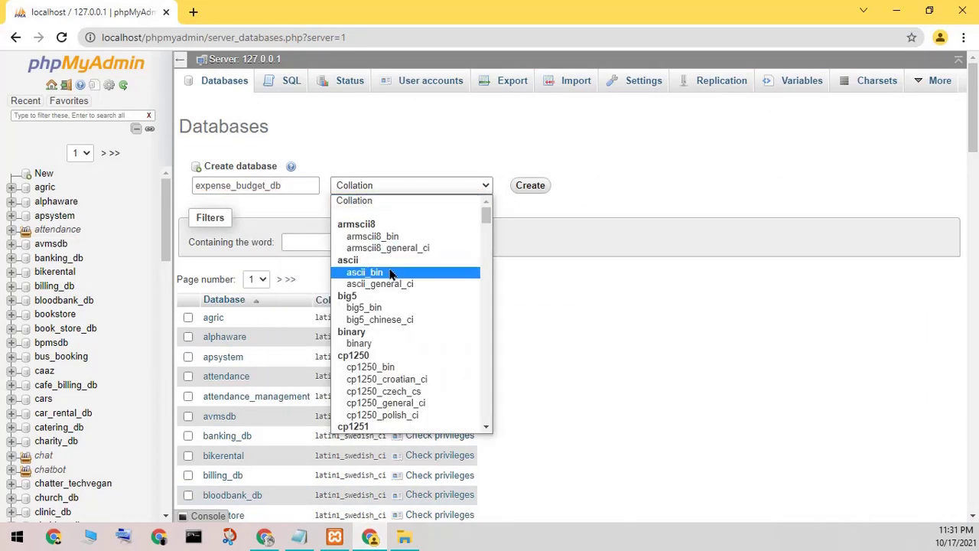
{"action": "scroll", "coordinate": [370, 215], "scroll_direction": "up", "scroll_amount": 1}
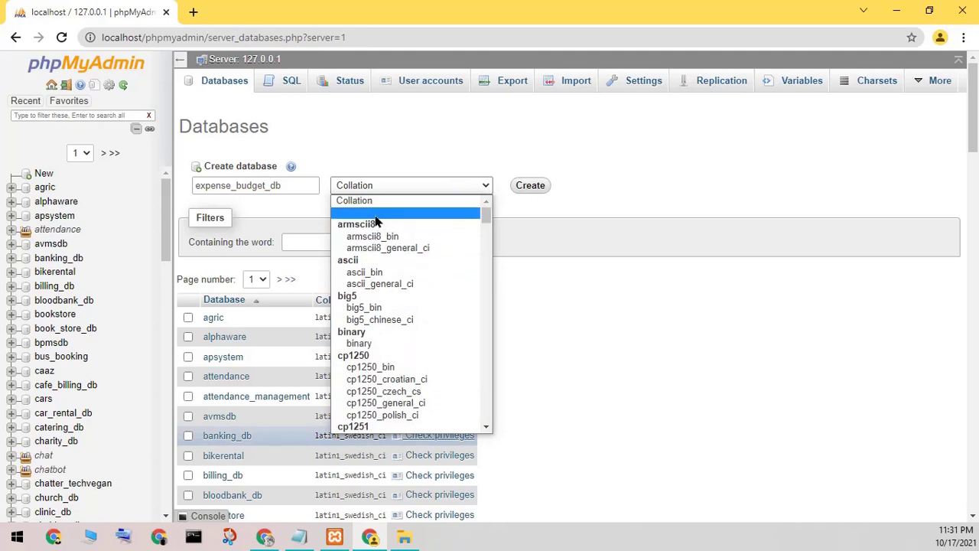
{"action": "left_click", "coordinate": [369, 201]}
{"action": "left_click", "coordinate": [530, 186]}
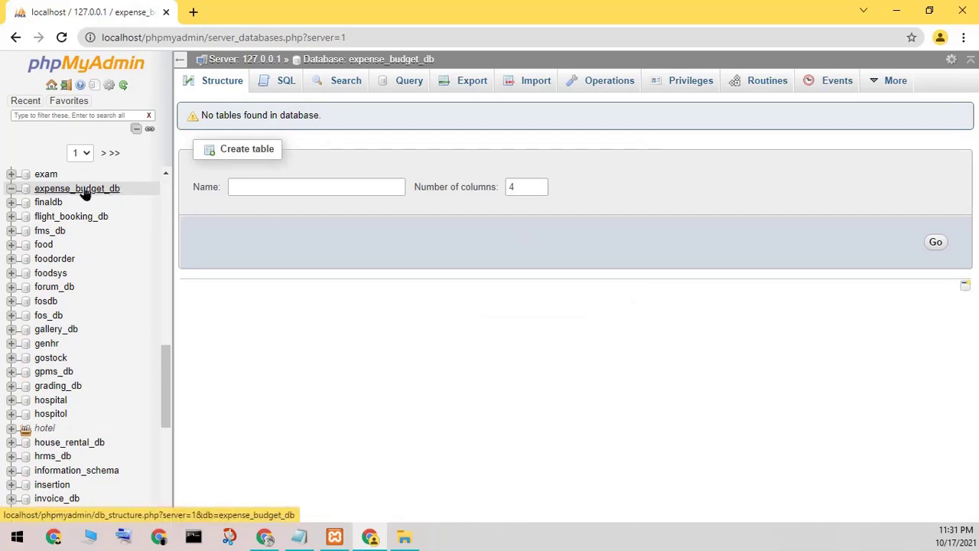
Step: Open the Import page for expense_budget_db and locate the SQL file in File Explorer
{"action": "left_click", "coordinate": [526, 82]}
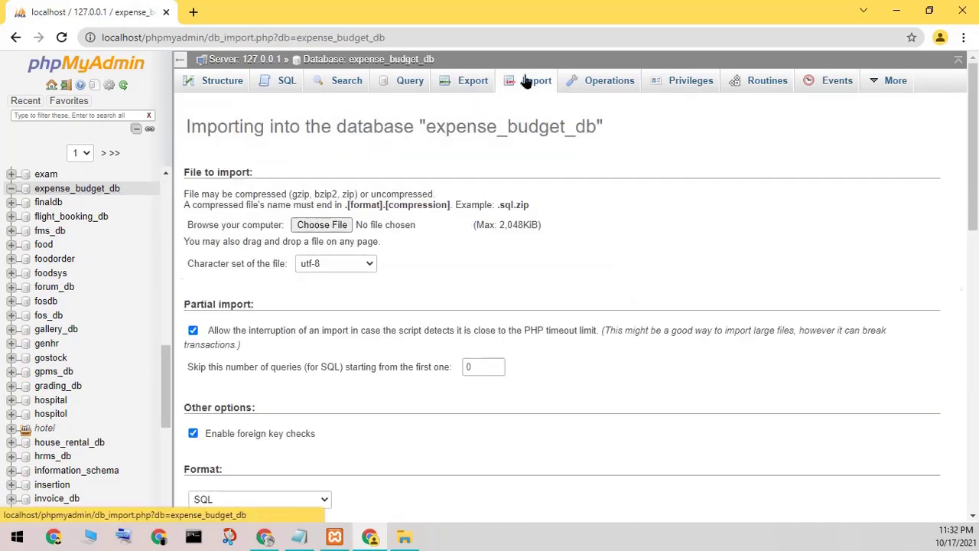
{"action": "left_click", "coordinate": [399, 538]}
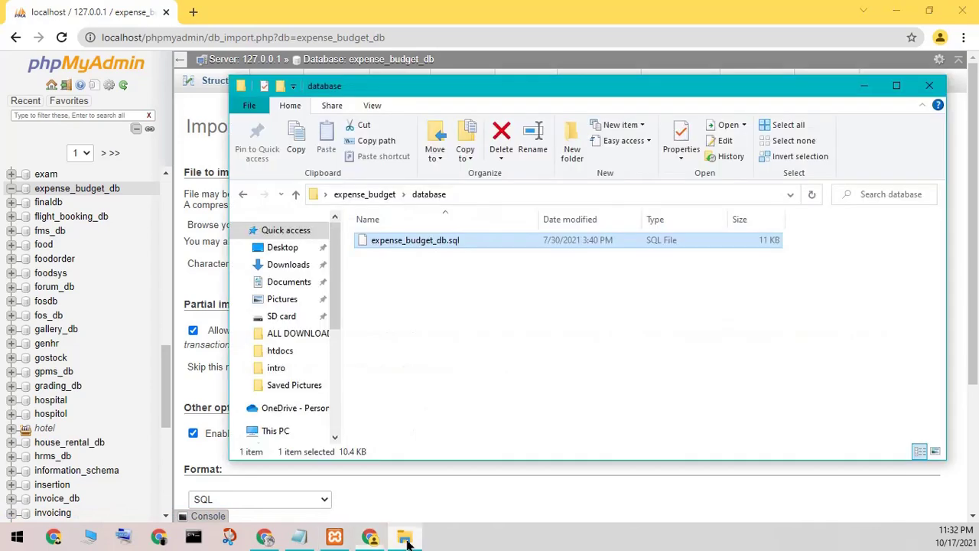
{"action": "left_click", "coordinate": [429, 243]}
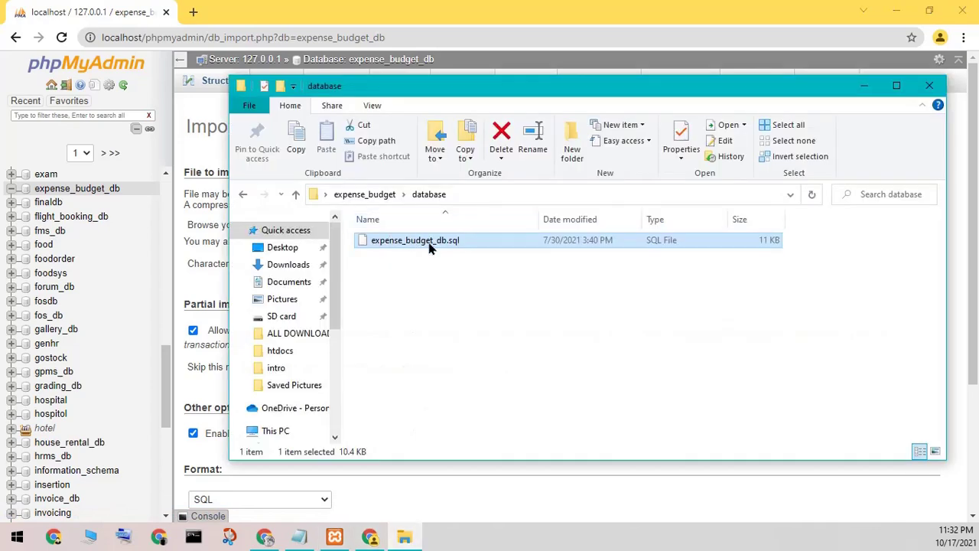
{"action": "left_click", "coordinate": [864, 85]}
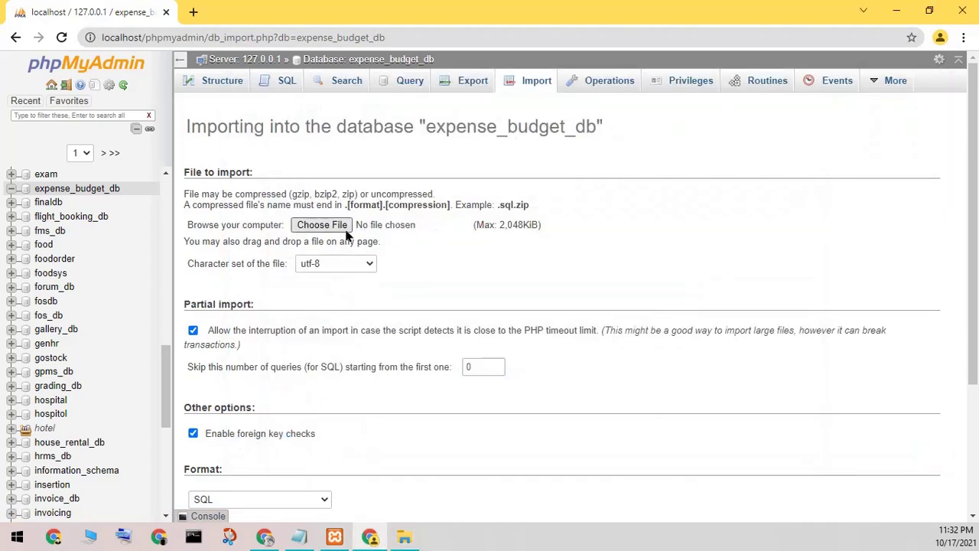
Step: Choose Desktop > expense_budget > database > expense_budget_db.sql and run the import
{"action": "left_click", "coordinate": [321, 225]}
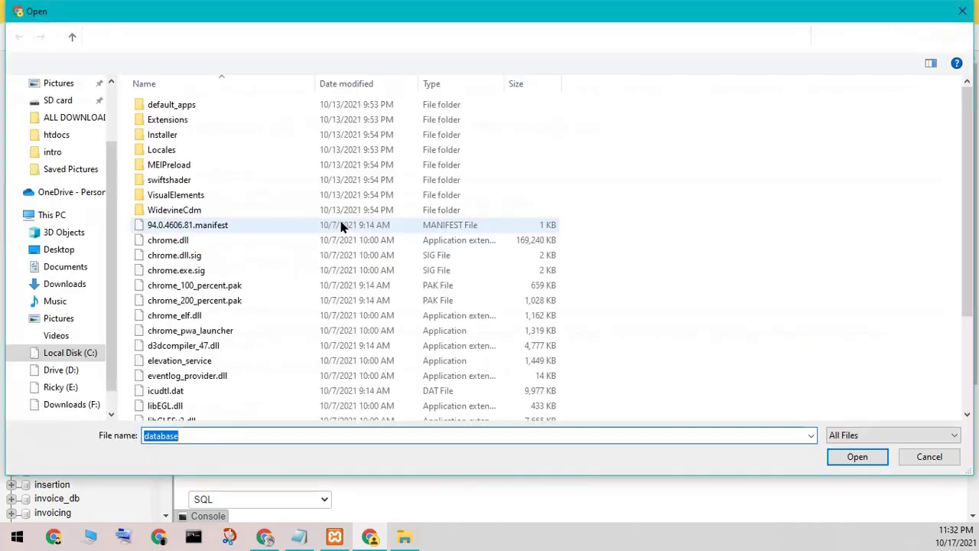
{"action": "left_click", "coordinate": [59, 255]}
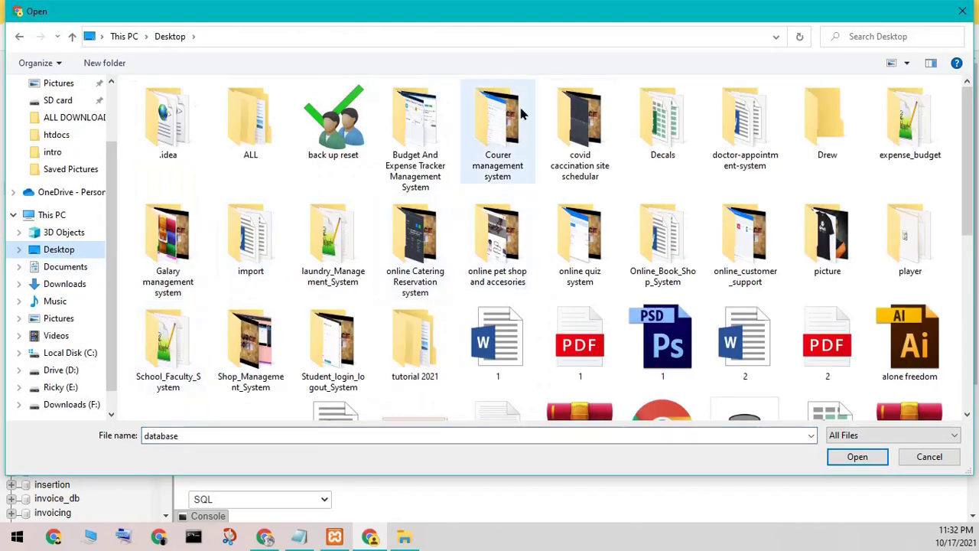
{"action": "double_click", "coordinate": [886, 149]}
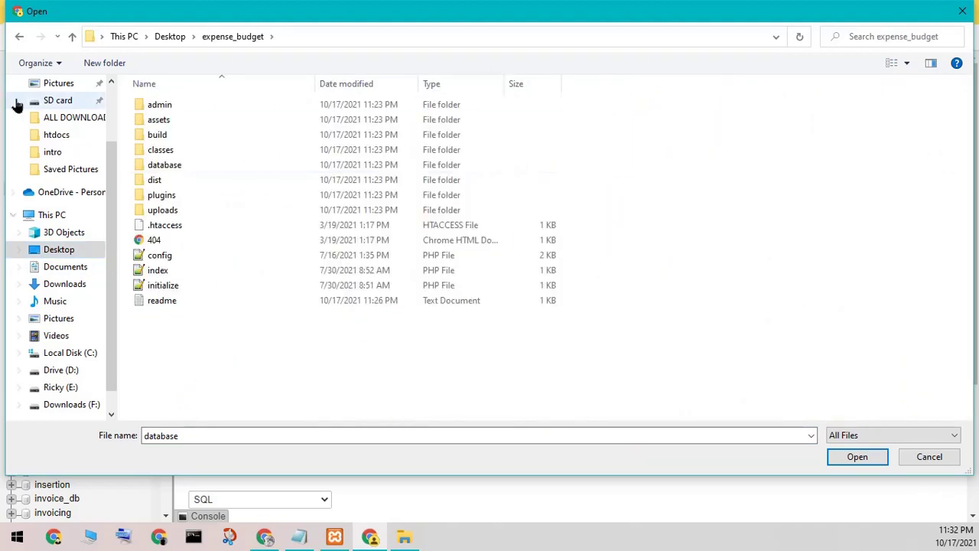
{"action": "double_click", "coordinate": [164, 165]}
{"action": "left_click", "coordinate": [163, 106]}
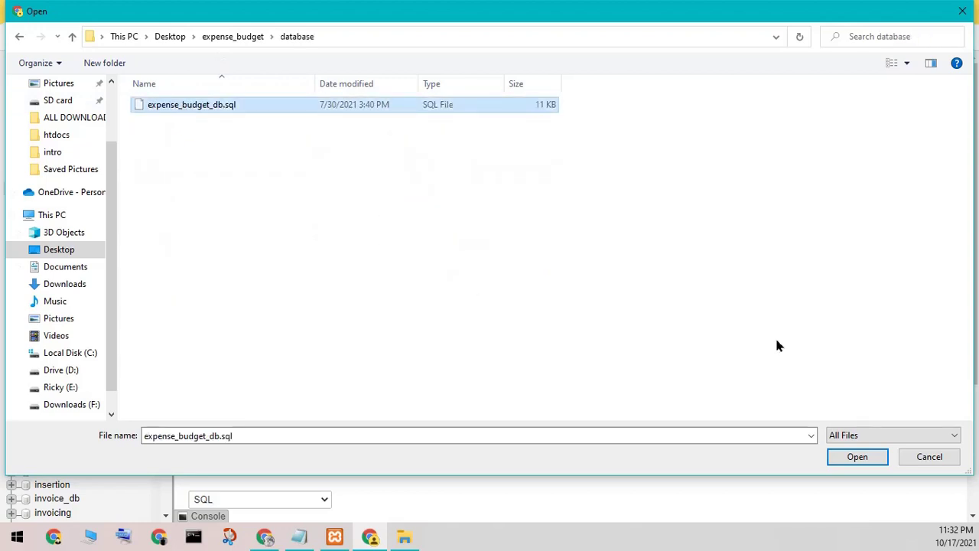
{"action": "left_click", "coordinate": [849, 456]}
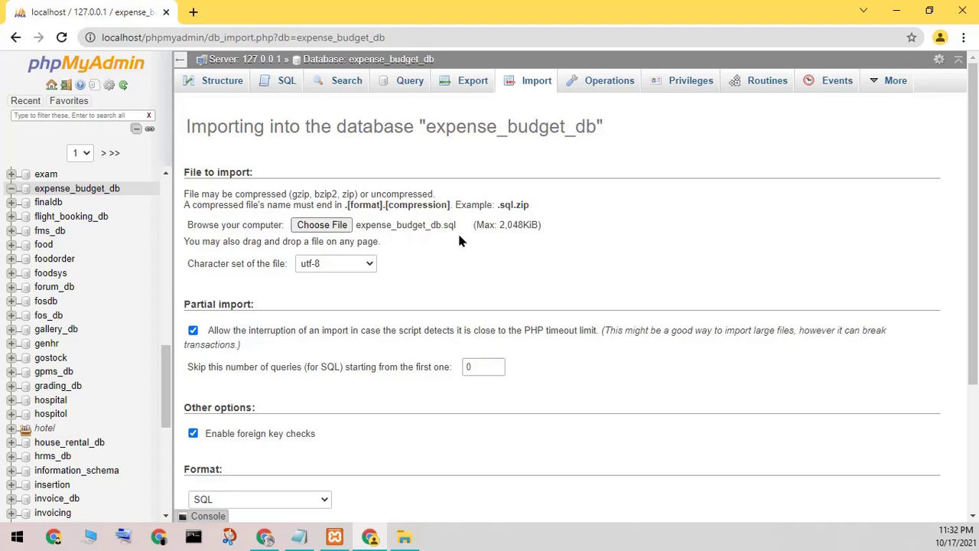
{"action": "left_click_drag", "start_coordinate": [965, 241], "coordinate": [972, 369]}
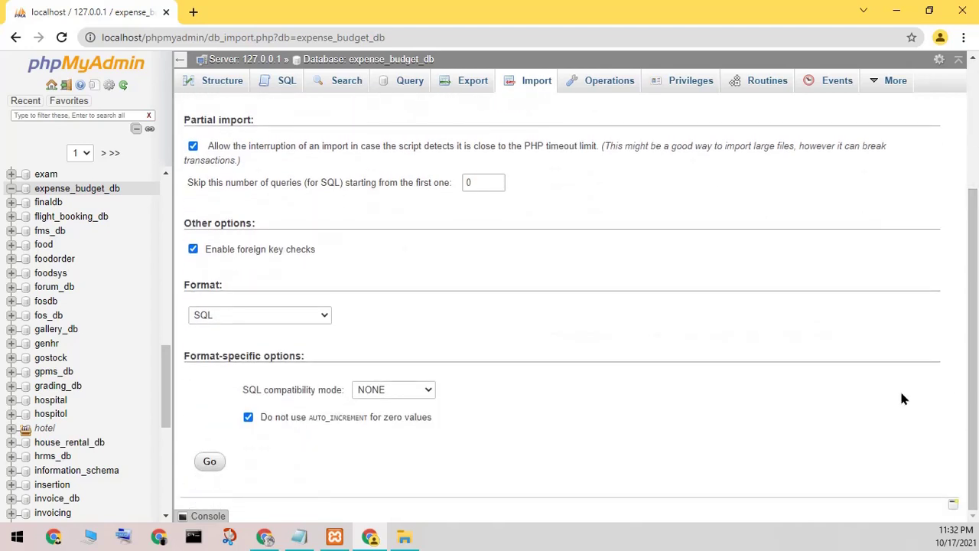
{"action": "left_click", "coordinate": [209, 462]}
Step: Change the note to 'wait to succes import'
{"action": "left_click", "coordinate": [298, 536]}
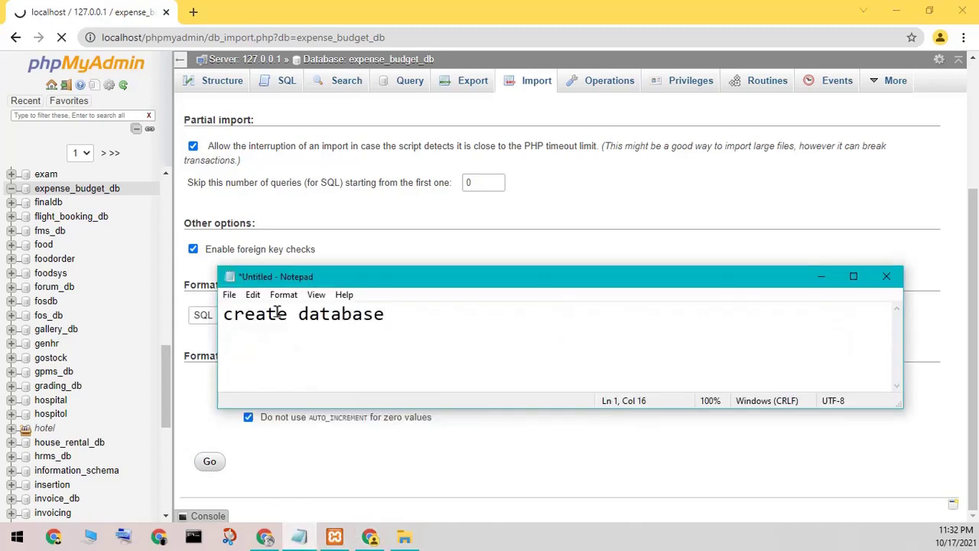
{"action": "key", "text": "ctrl+a"}
{"action": "type", "text": "a"}
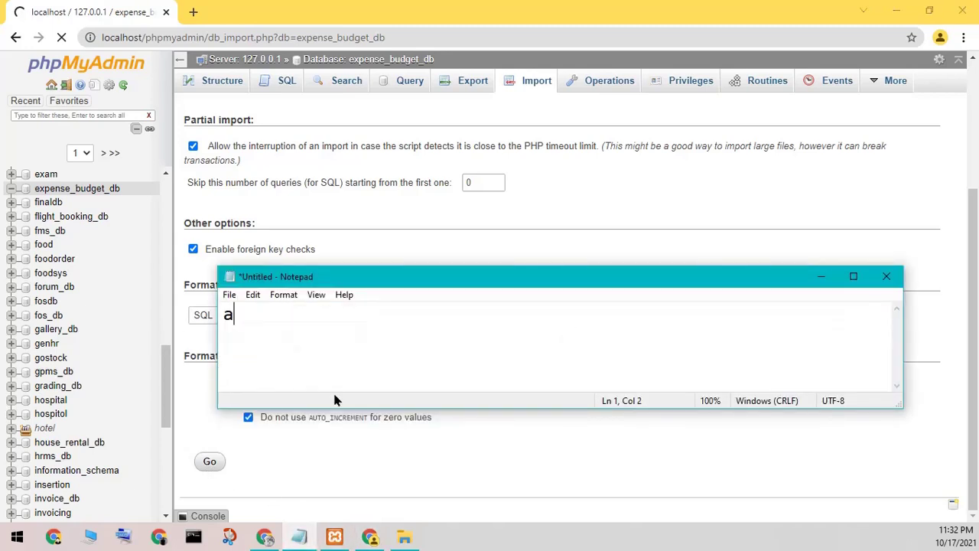
{"action": "key", "text": "BackSpace"}
{"action": "type", "text": "wait to succes"}
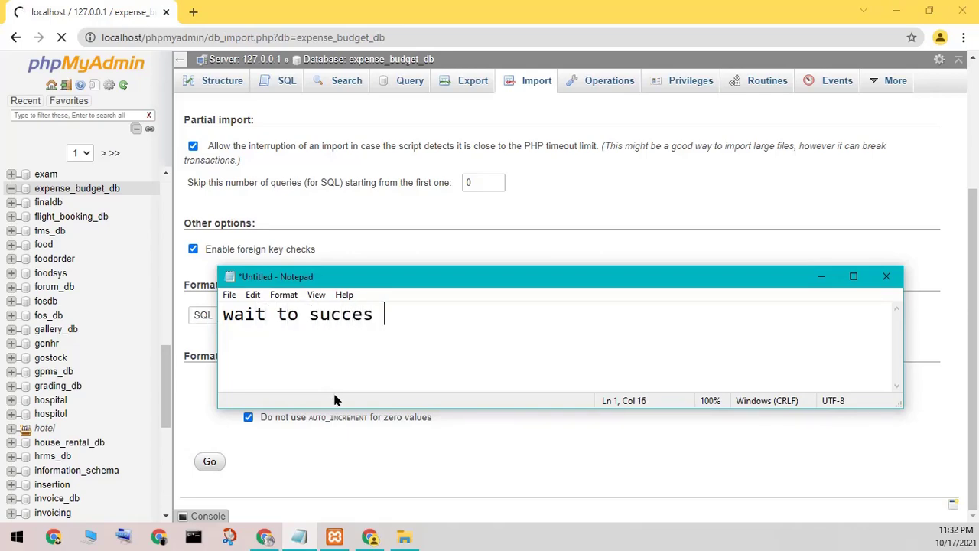
{"action": "type", "text": " import"}
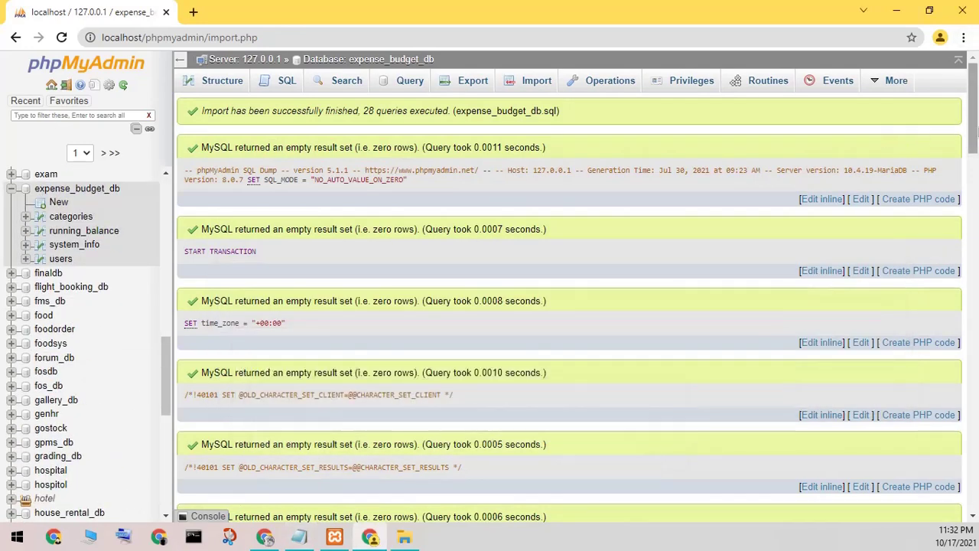
Step: Browse the categories, running_balance, system_info and users tables, then open a new tab and minimize Chrome
{"action": "left_click_drag", "start_coordinate": [973, 141], "coordinate": [973, 497]}
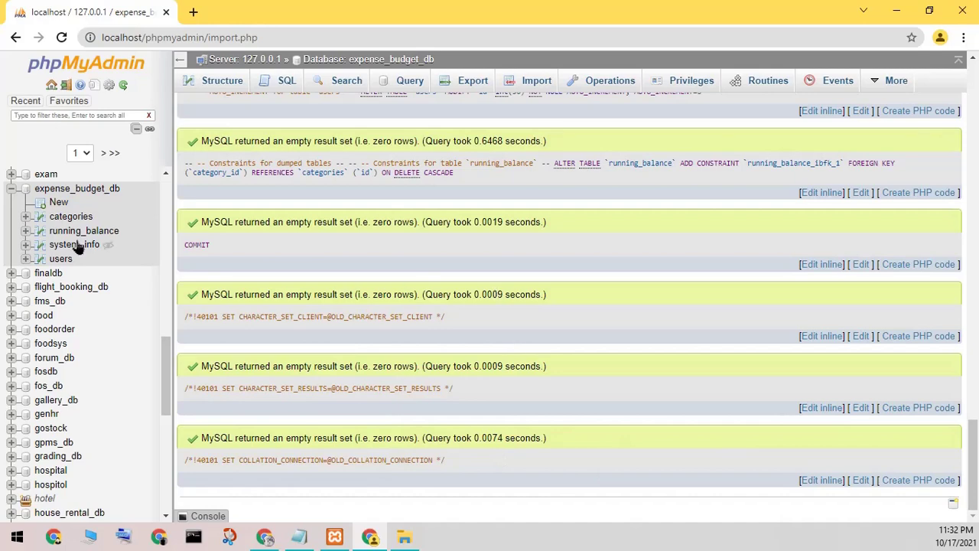
{"action": "left_click", "coordinate": [61, 218]}
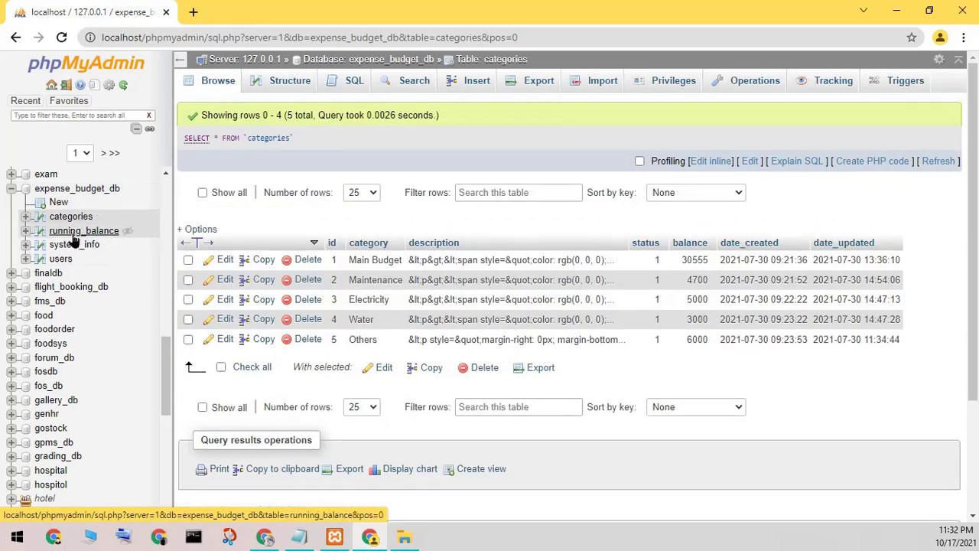
{"action": "left_click", "coordinate": [74, 237]}
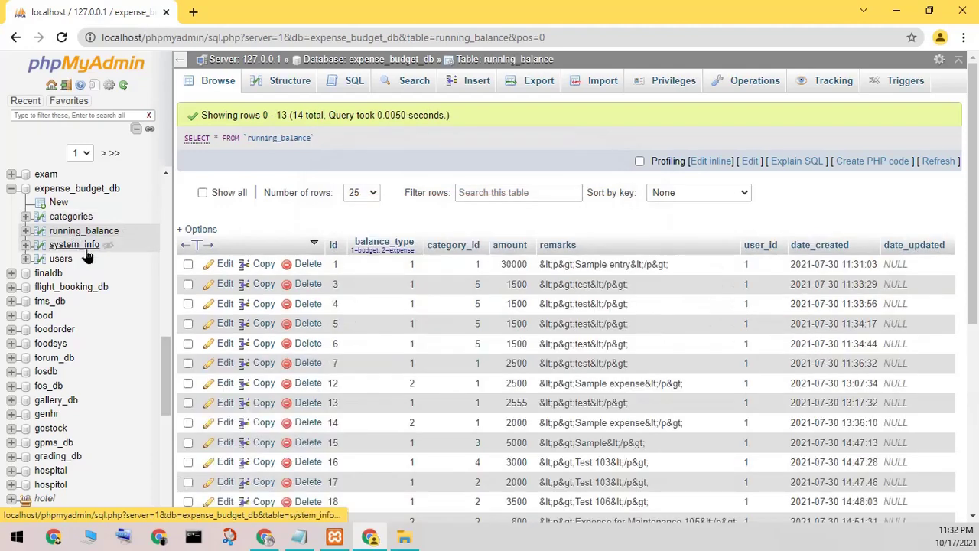
{"action": "left_click", "coordinate": [77, 244]}
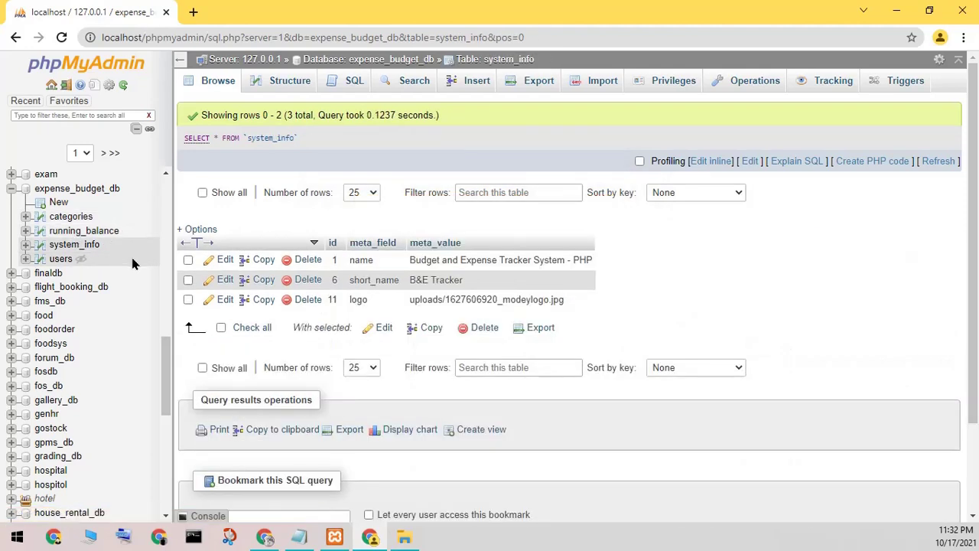
{"action": "left_click", "coordinate": [58, 260]}
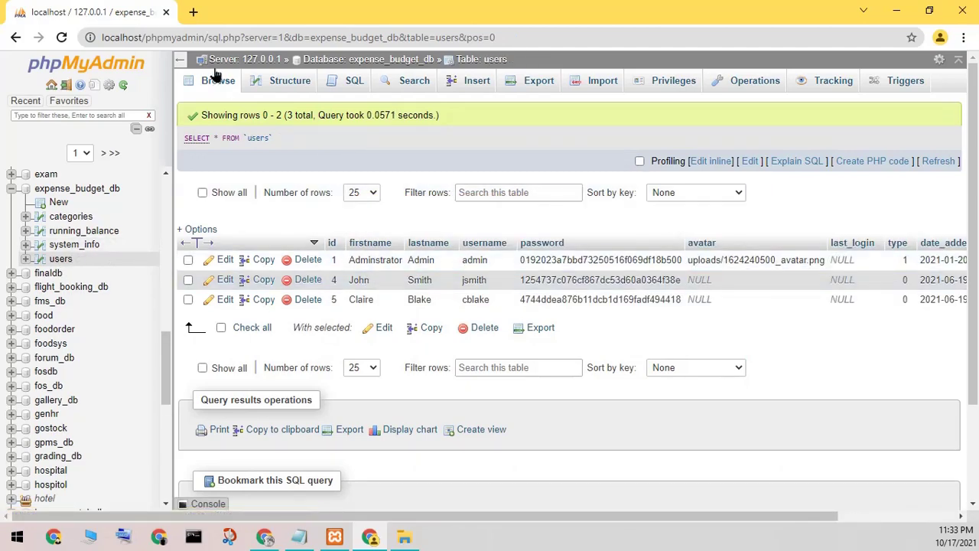
{"action": "left_click", "coordinate": [192, 11]}
{"action": "left_click", "coordinate": [897, 10]}
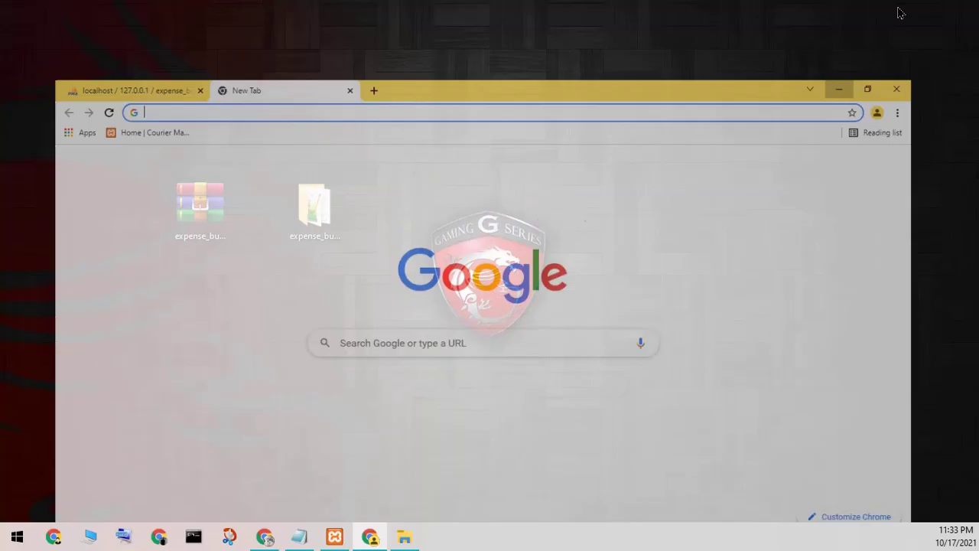
Step: Replace the note with 'my xampp install in drive E' and minimize Notepad
{"action": "left_click", "coordinate": [302, 535]}
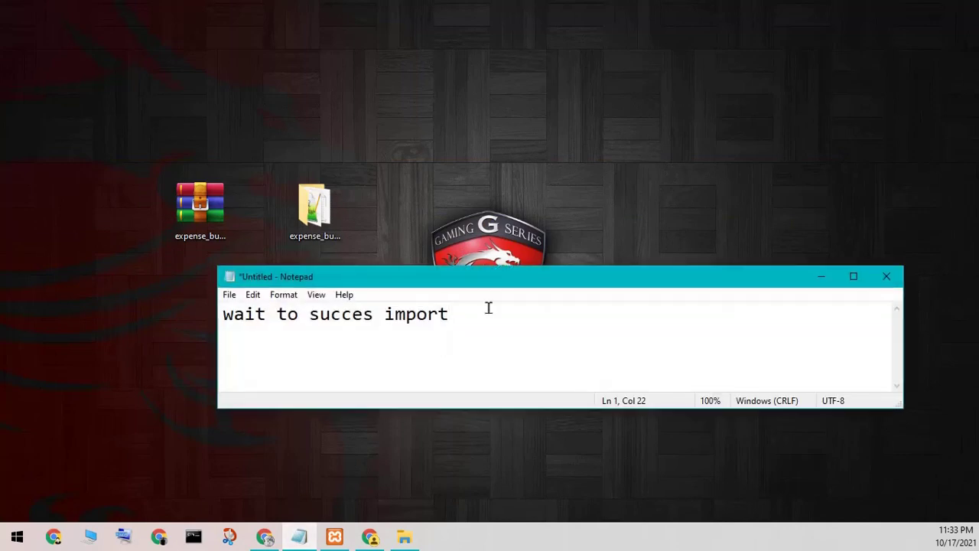
{"action": "left_click_drag", "start_coordinate": [487, 306], "coordinate": [90, 316]}
{"action": "type", "text": "my "}
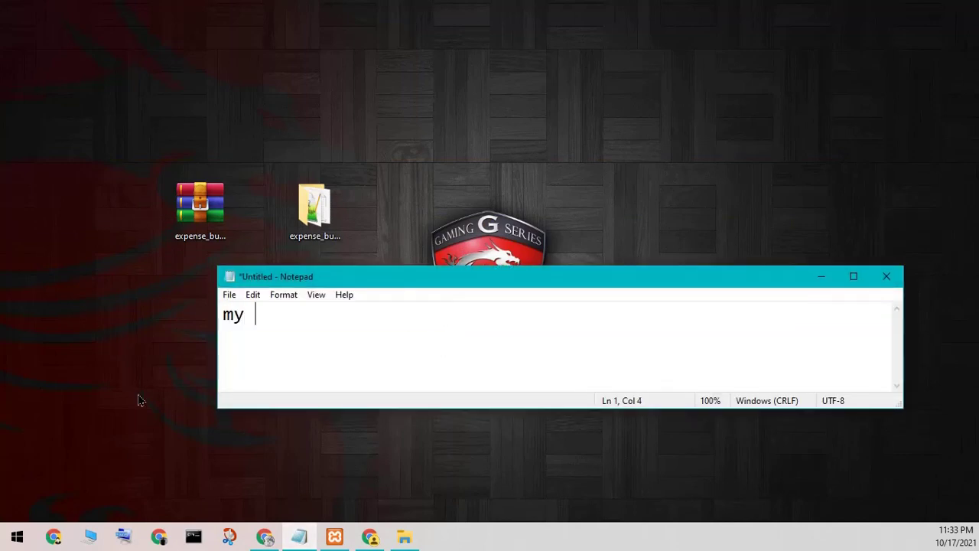
{"action": "type", "text": "xampp inst"}
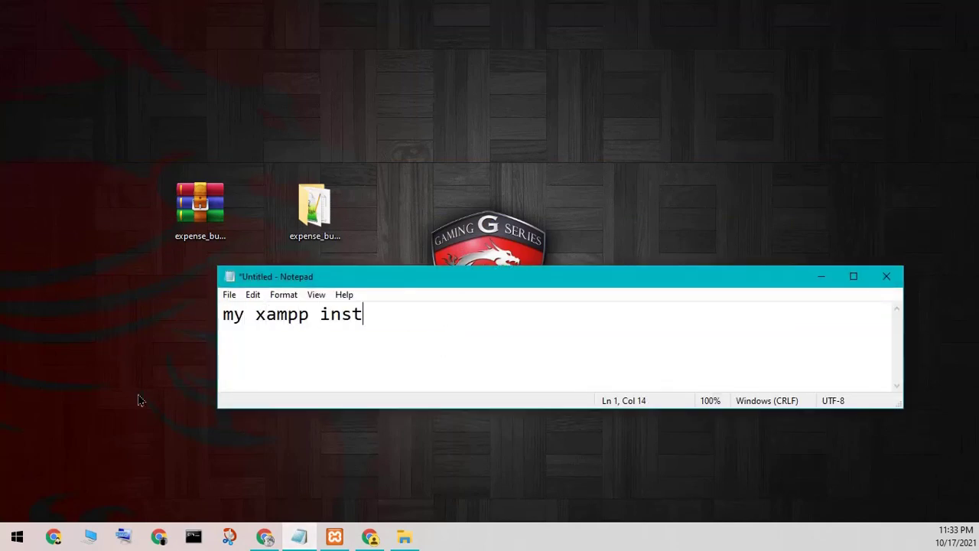
{"action": "type", "text": "all in d"}
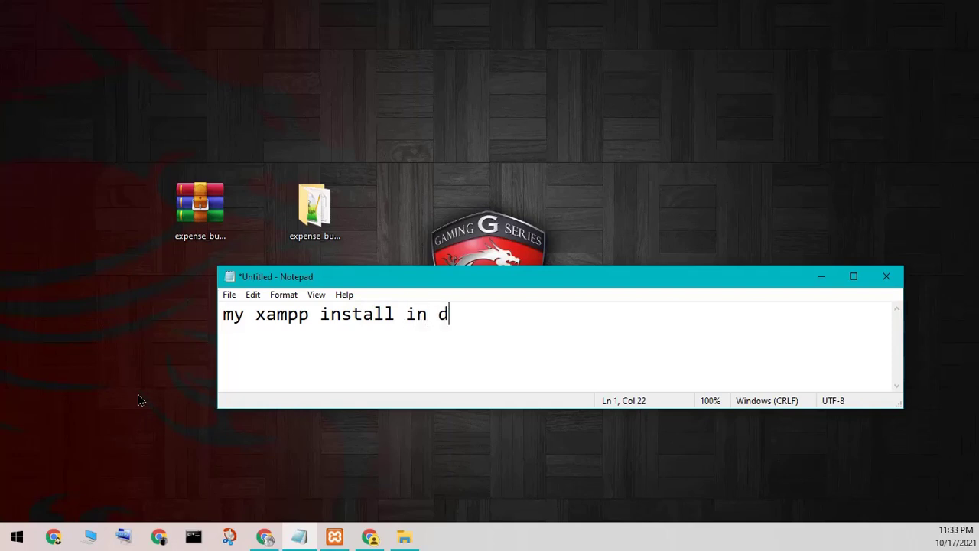
{"action": "type", "text": "rive E"}
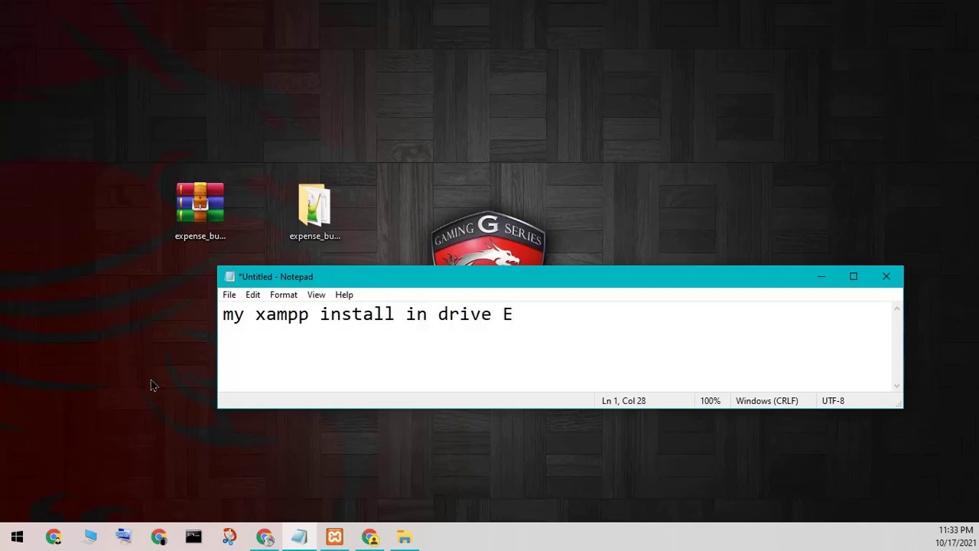
{"action": "left_click", "coordinate": [819, 275]}
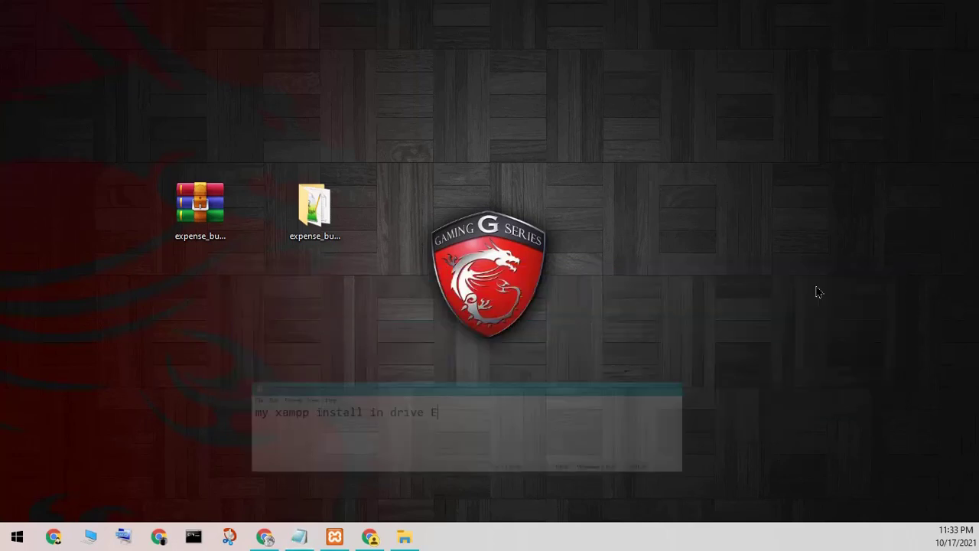
Step: Copy the desktop expense_budget folder and navigate File Explorer to E:\1xampp\htdocs
{"action": "right_click", "coordinate": [330, 214]}
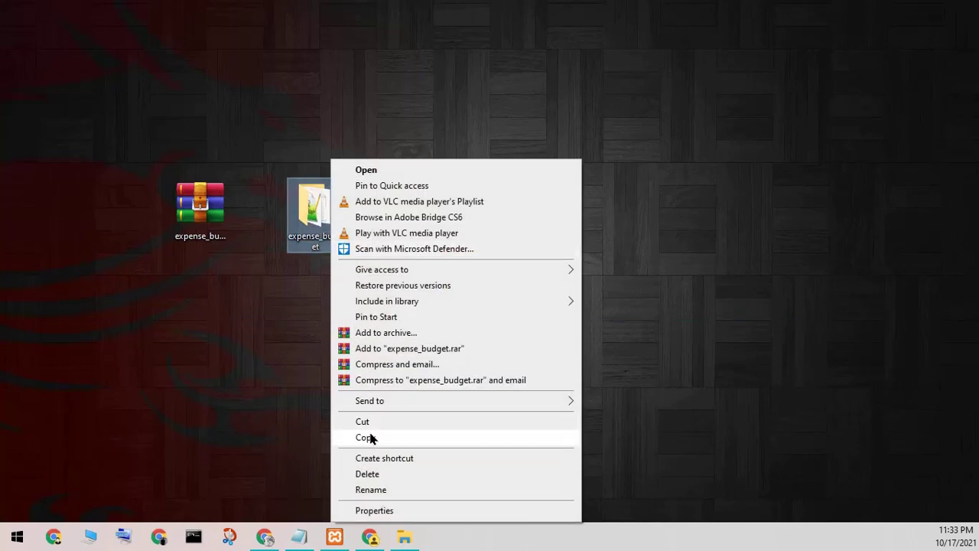
{"action": "left_click", "coordinate": [366, 437]}
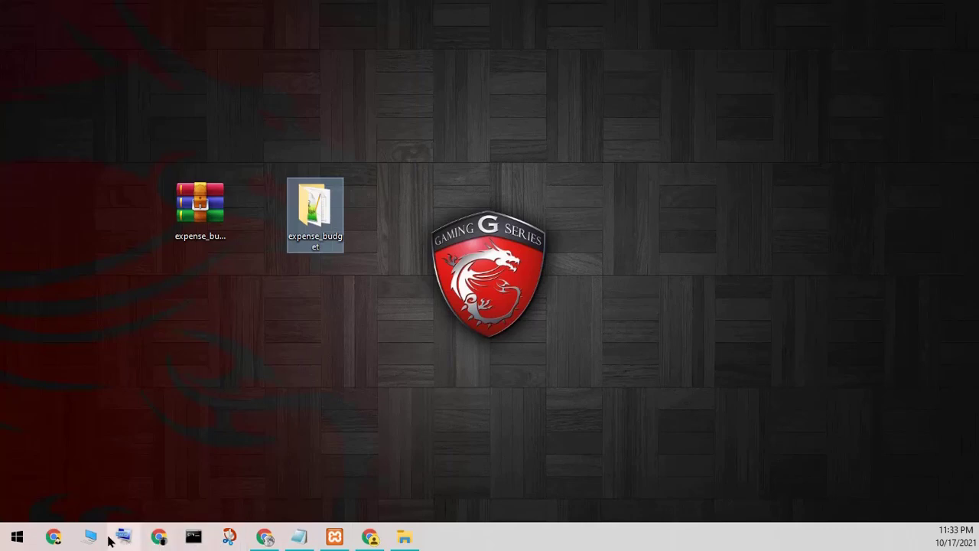
{"action": "left_click", "coordinate": [404, 537]}
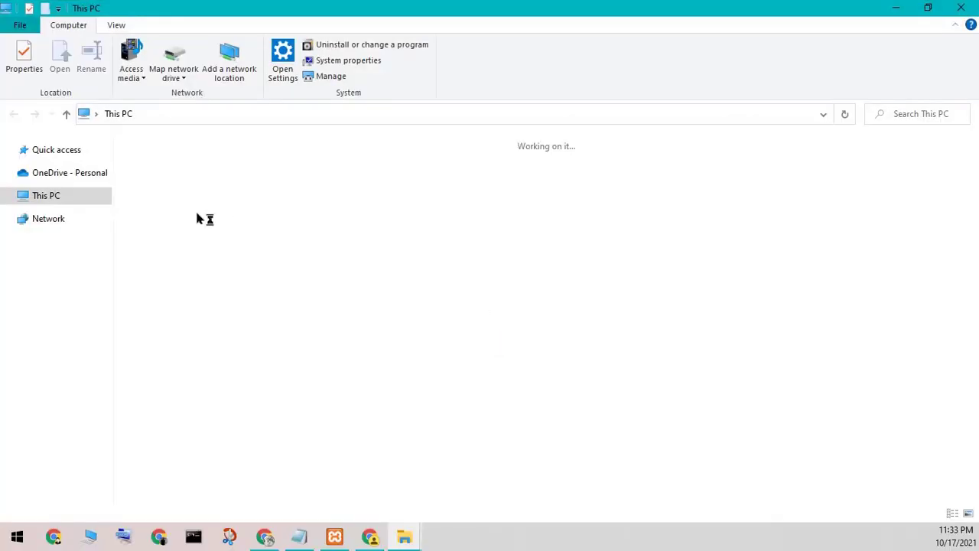
{"action": "double_click", "coordinate": [625, 295]}
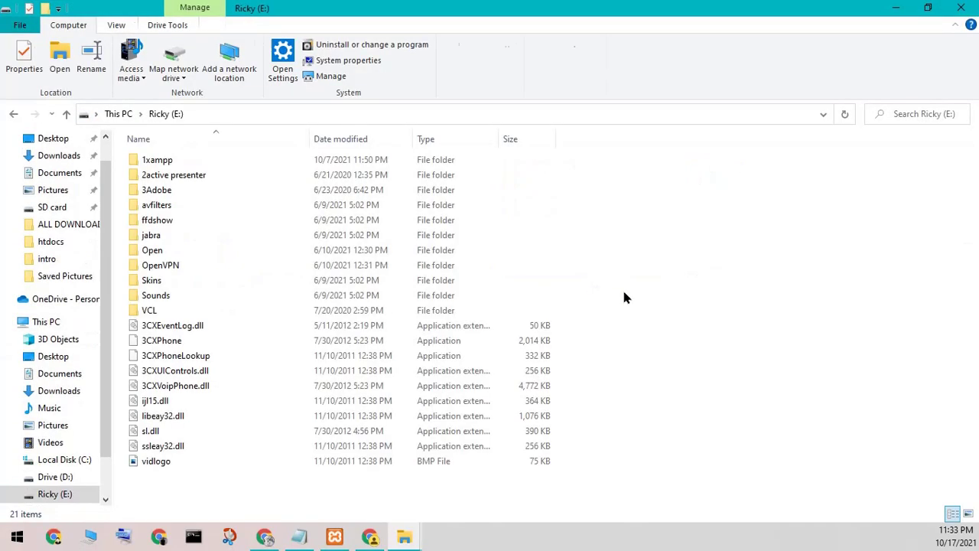
{"action": "double_click", "coordinate": [172, 163]}
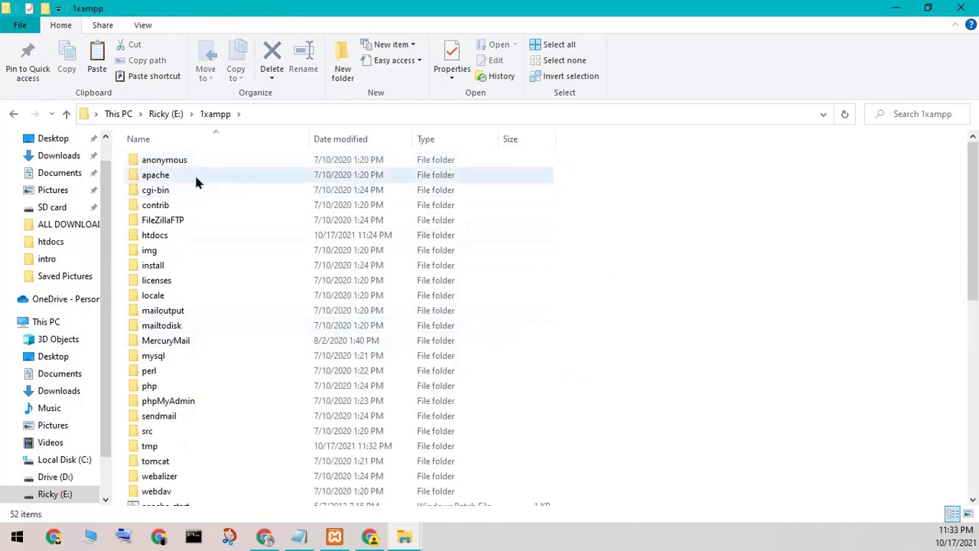
{"action": "double_click", "coordinate": [170, 235]}
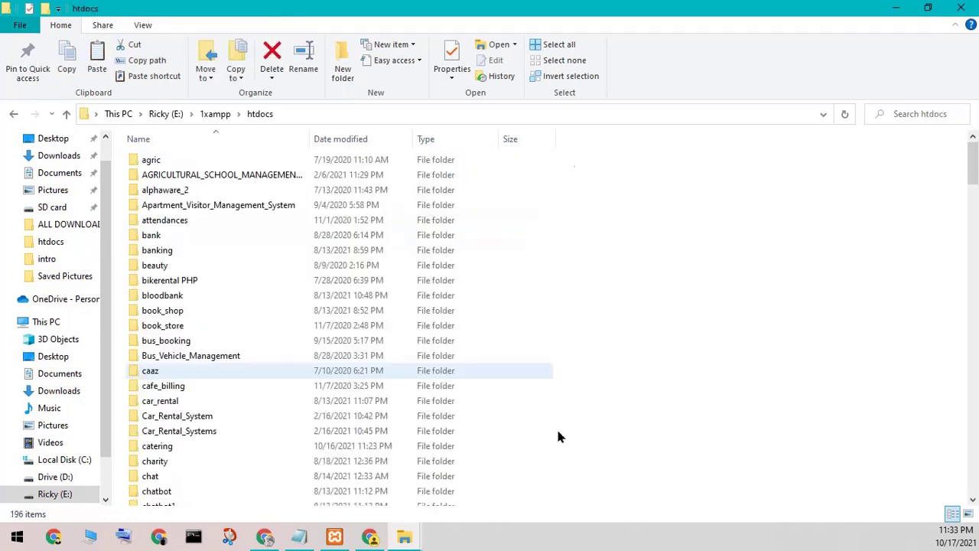
{"action": "right_click", "coordinate": [720, 320]}
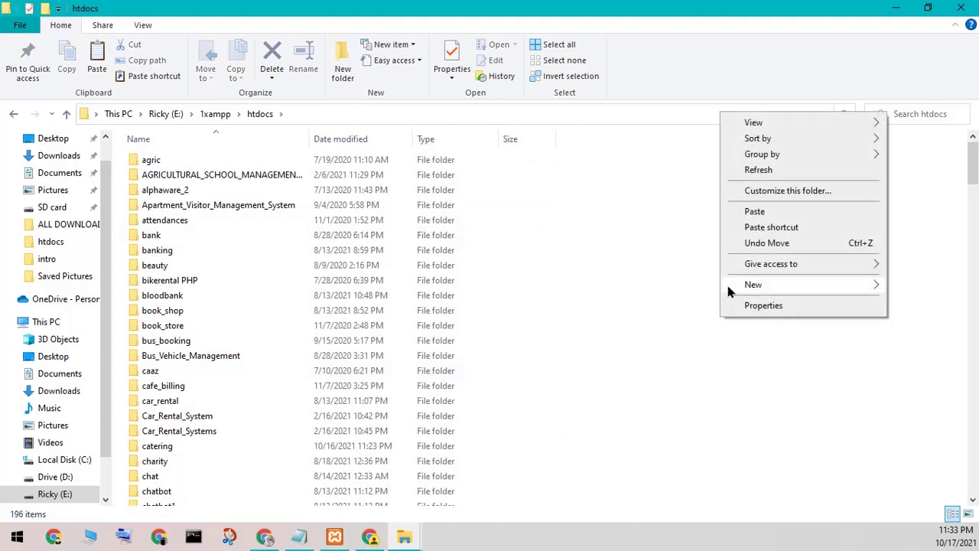
Step: Paste expense_budget into htdocs, open the pasted folder and select its address path
{"action": "left_click", "coordinate": [752, 212]}
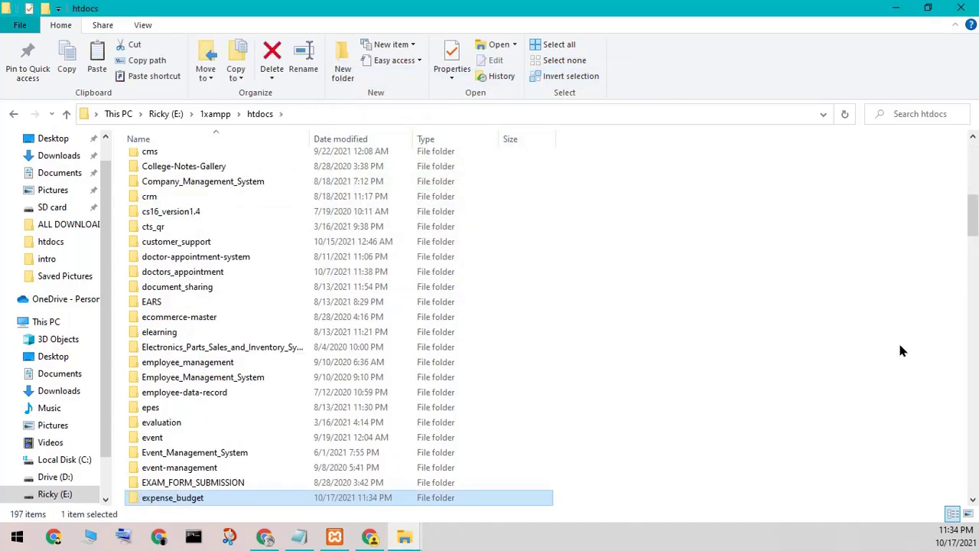
{"action": "double_click", "coordinate": [303, 497]}
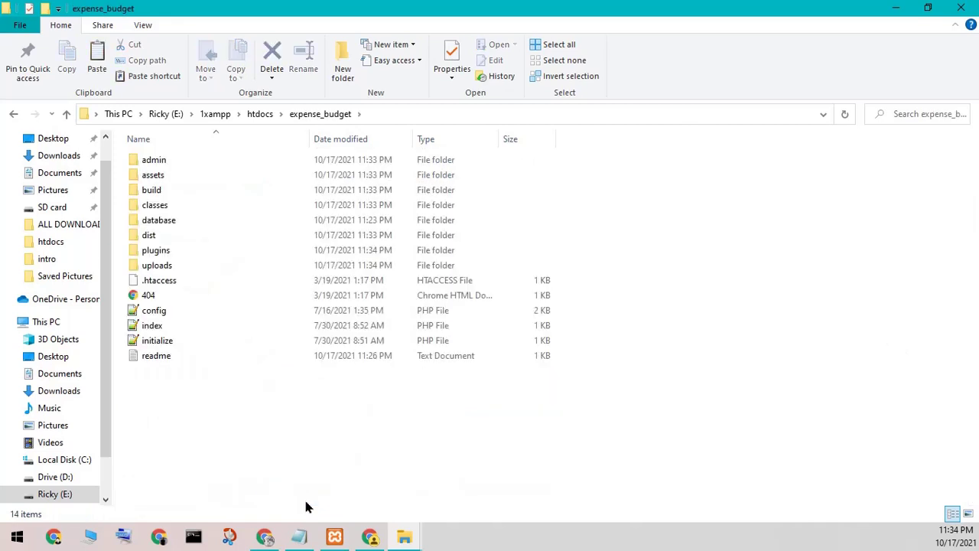
{"action": "left_click", "coordinate": [442, 115]}
Step: Copy the expense_budget folder path into the address bar of Chrome's new tab
{"action": "right_click", "coordinate": [179, 112]}
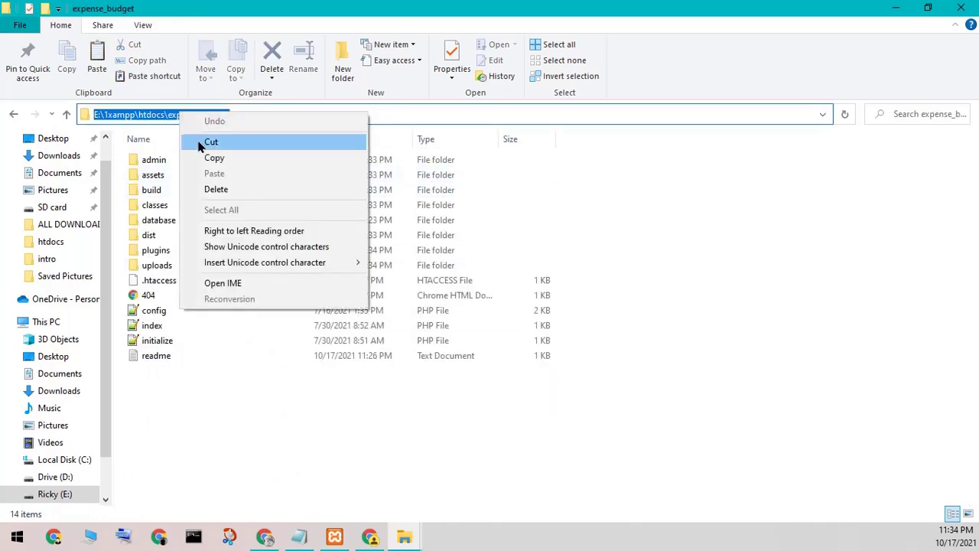
{"action": "left_click", "coordinate": [209, 159]}
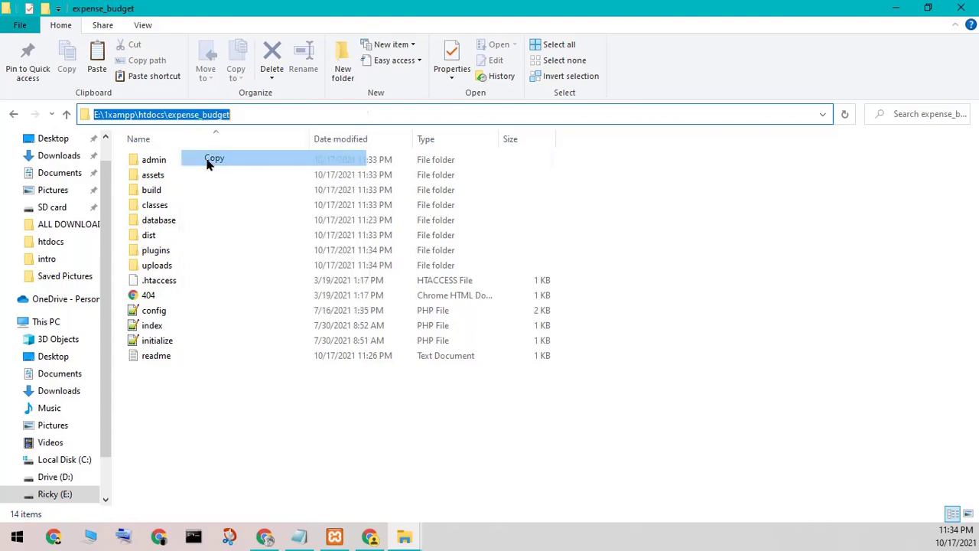
{"action": "left_click", "coordinate": [369, 536]}
{"action": "right_click", "coordinate": [142, 37]}
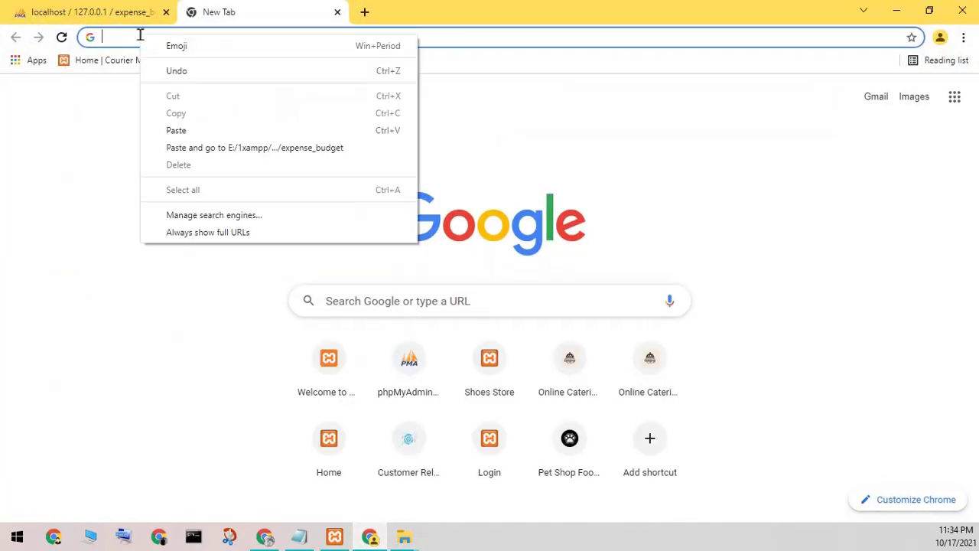
{"action": "left_click", "coordinate": [180, 130]}
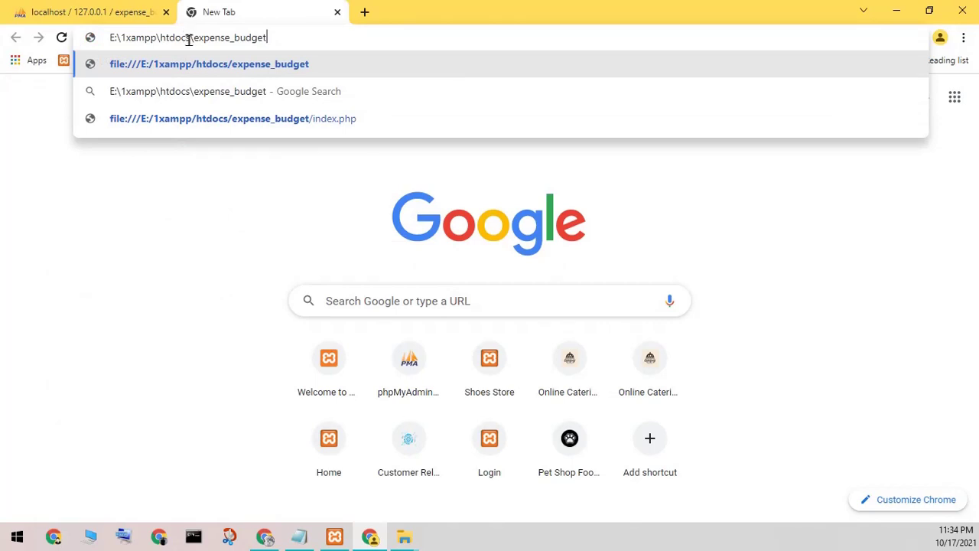
Step: Replace E:\1xampp\htdocs with localhost to load localhost/expense_budget
{"action": "left_click_drag", "start_coordinate": [188, 38], "coordinate": [109, 38]}
{"action": "key", "text": "BackSpace"}
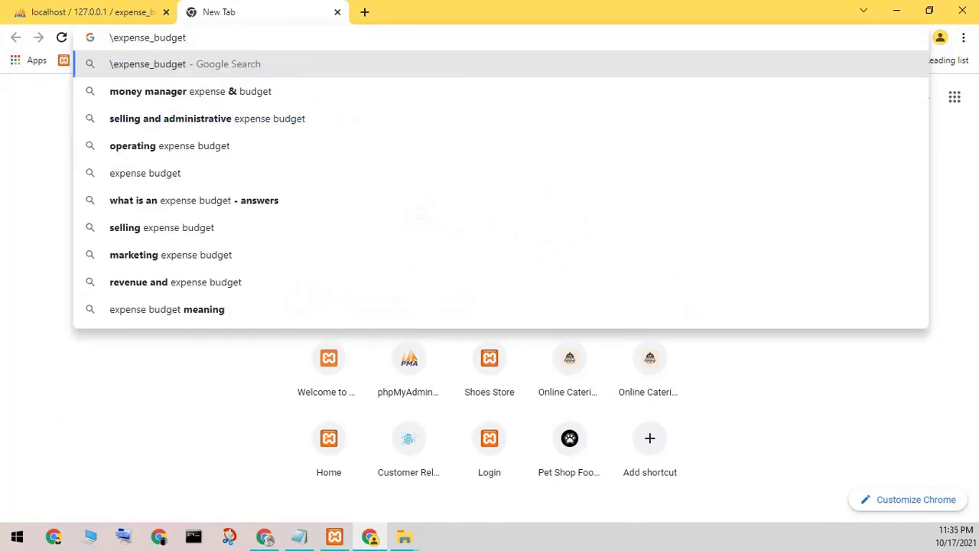
{"action": "type", "text": "localhost"}
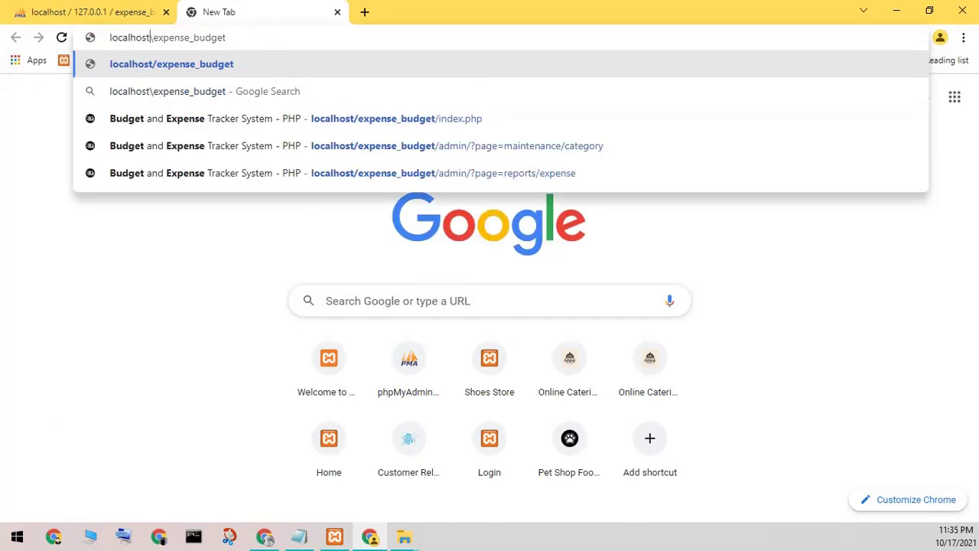
{"action": "key", "text": "Return"}
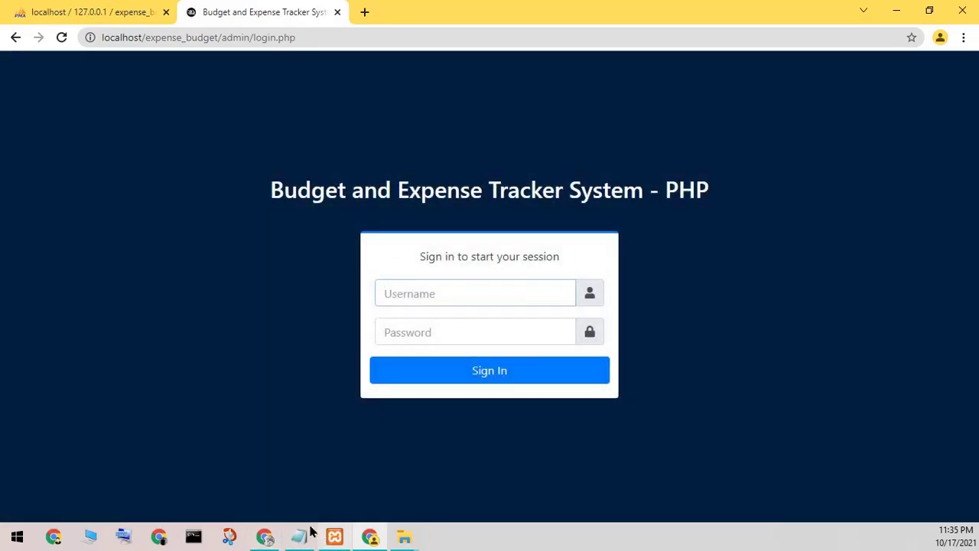
{"action": "left_click", "coordinate": [287, 544]}
Step: Empty the Notepad note and minimise it
{"action": "key", "text": "ctrl+a"}
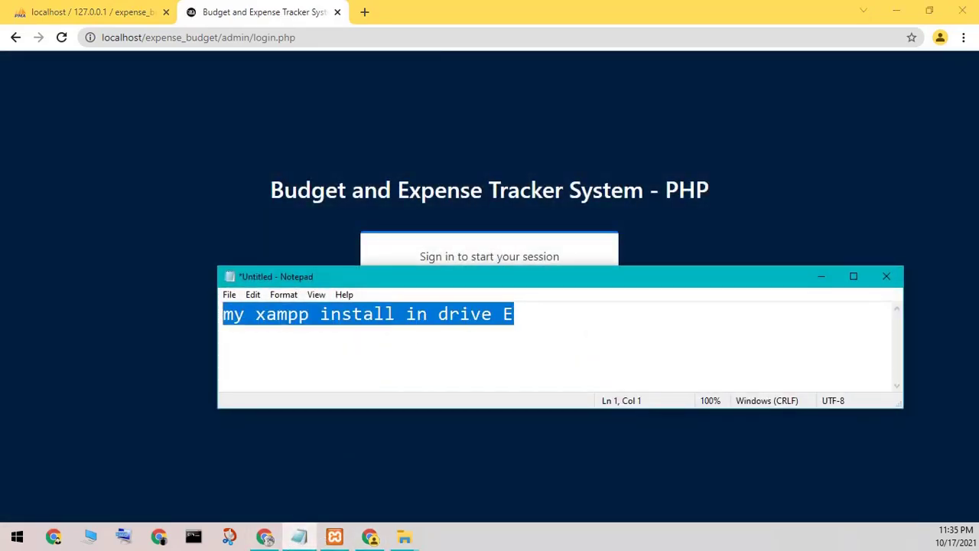
{"action": "type", "text": "or like "}
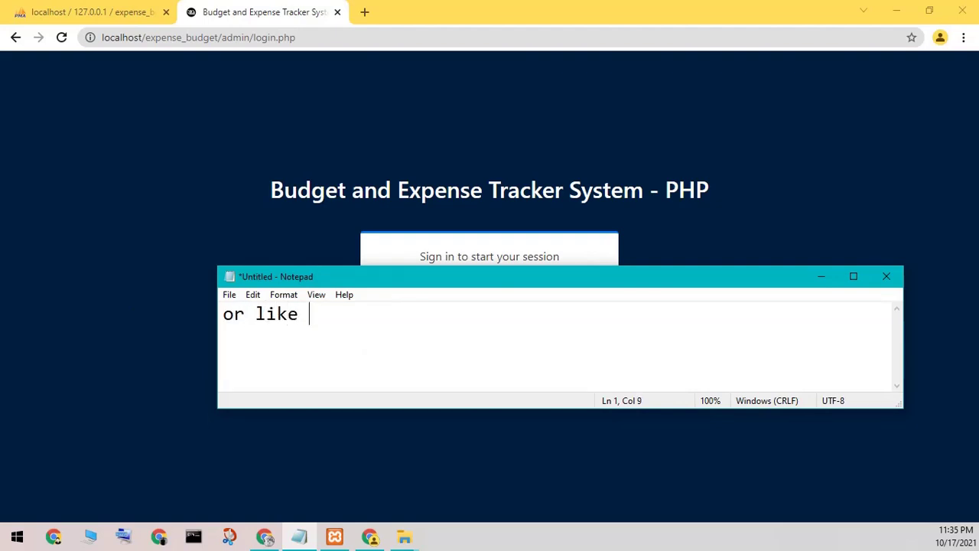
{"action": "type", "text": "this"}
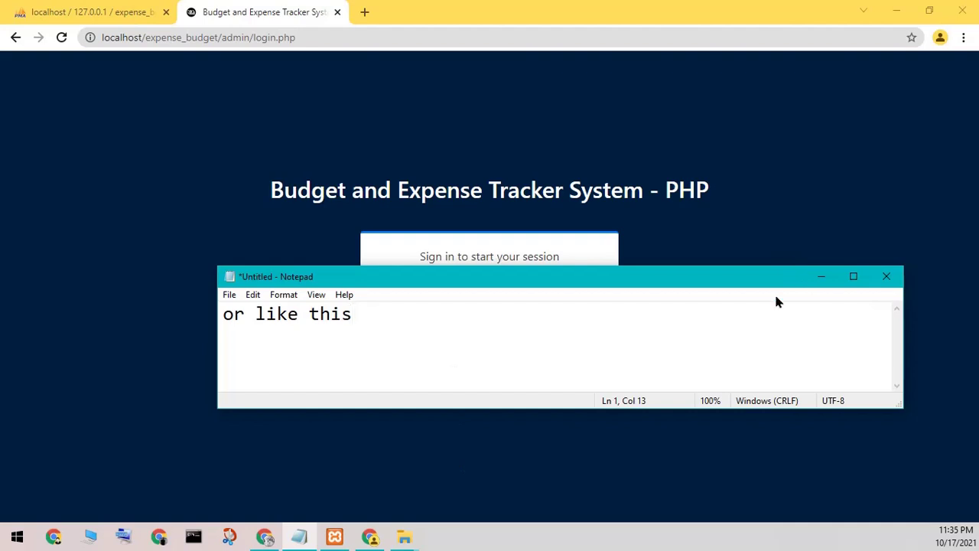
{"action": "left_click_drag", "start_coordinate": [535, 318], "coordinate": [125, 368]}
{"action": "key", "text": "BackSpace"}
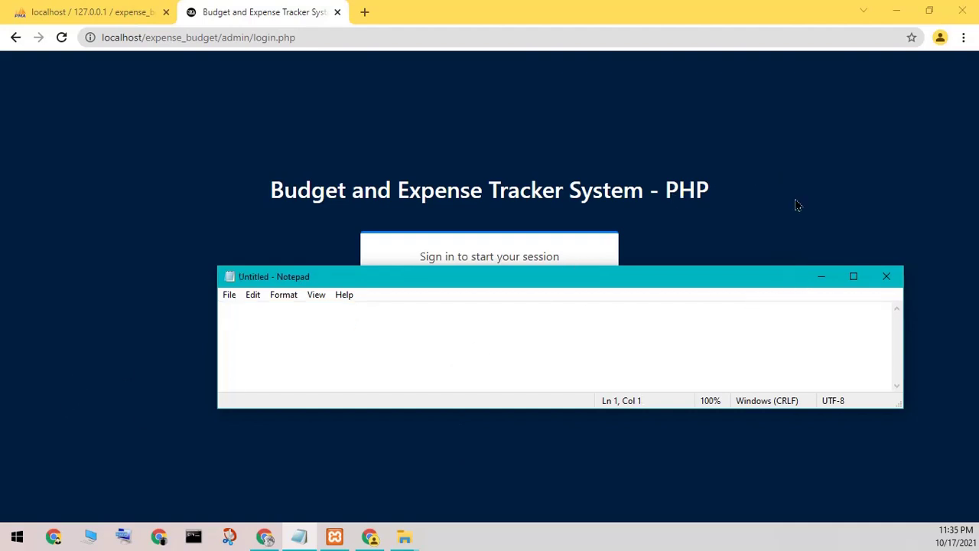
{"action": "left_click", "coordinate": [820, 277]}
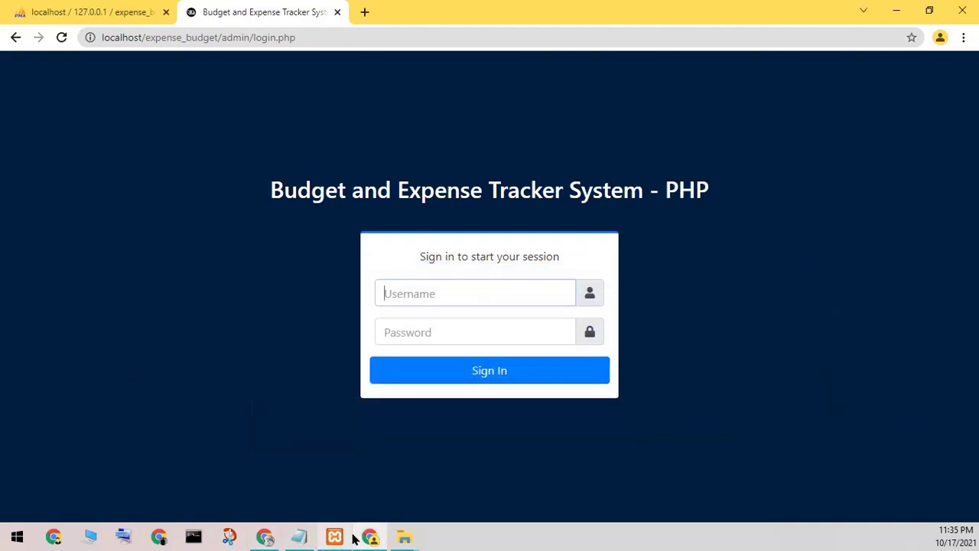
Step: Close the database folder window and bring the expense_budget folder window forward
{"action": "mouse_move", "coordinate": [401, 535]}
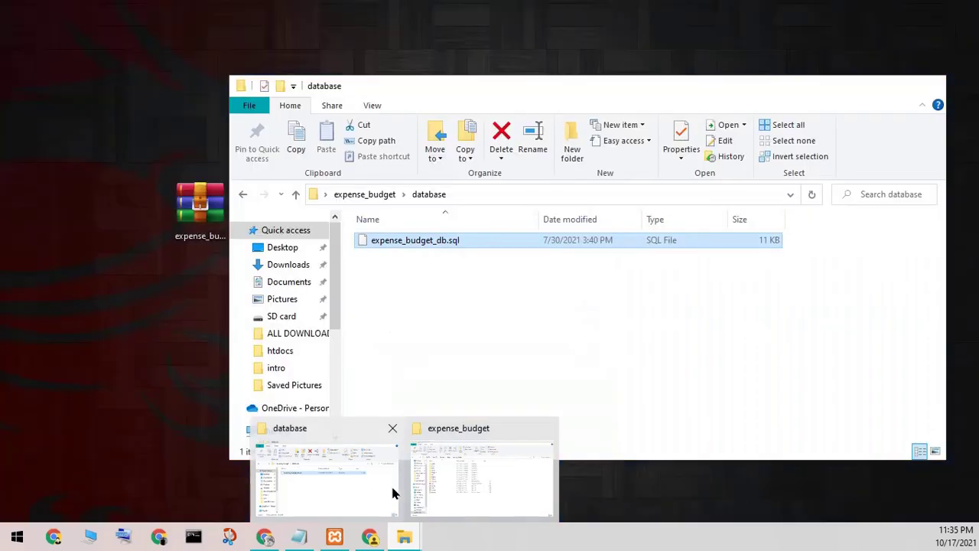
{"action": "left_click", "coordinate": [399, 489]}
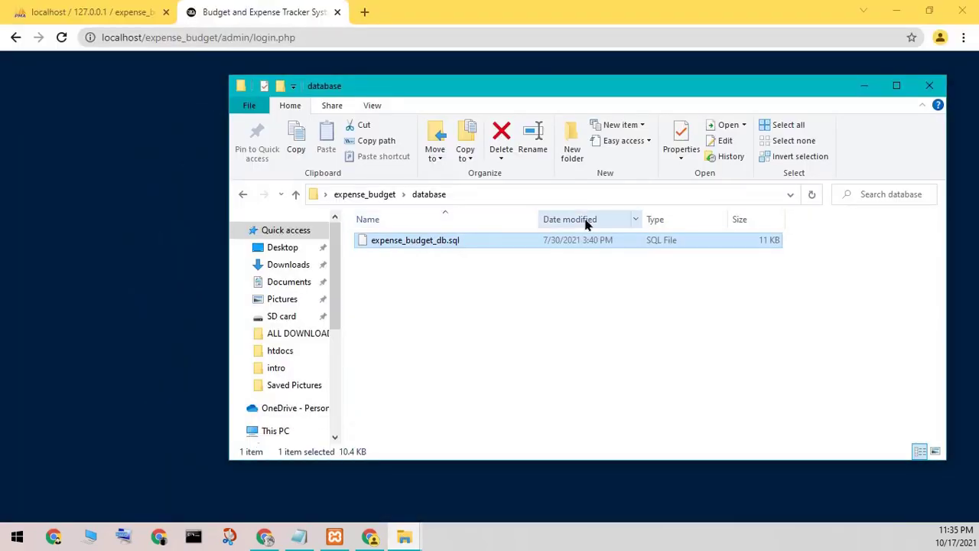
{"action": "left_click", "coordinate": [929, 85]}
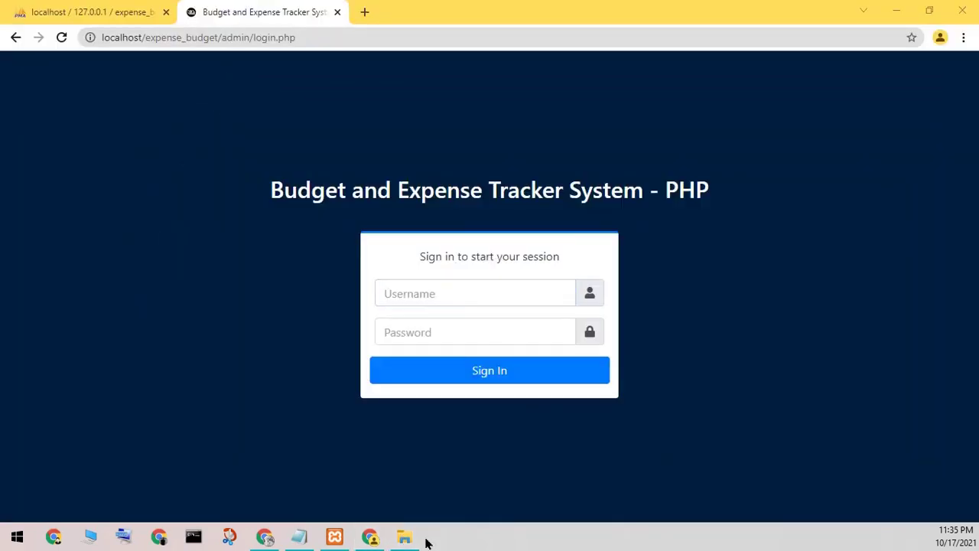
{"action": "left_click", "coordinate": [422, 540]}
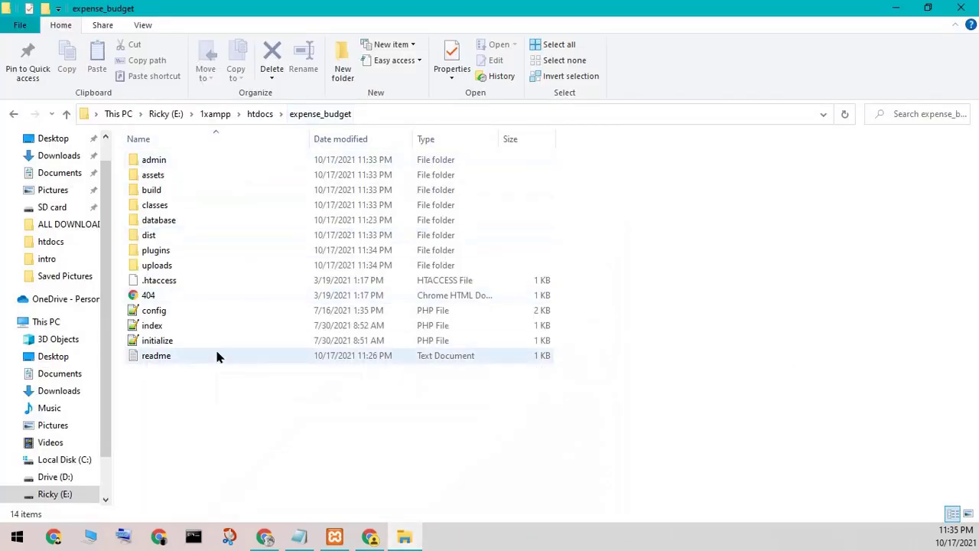
Step: Open index.php in Notepad++ and launch it in Chrome
{"action": "left_click", "coordinate": [162, 333]}
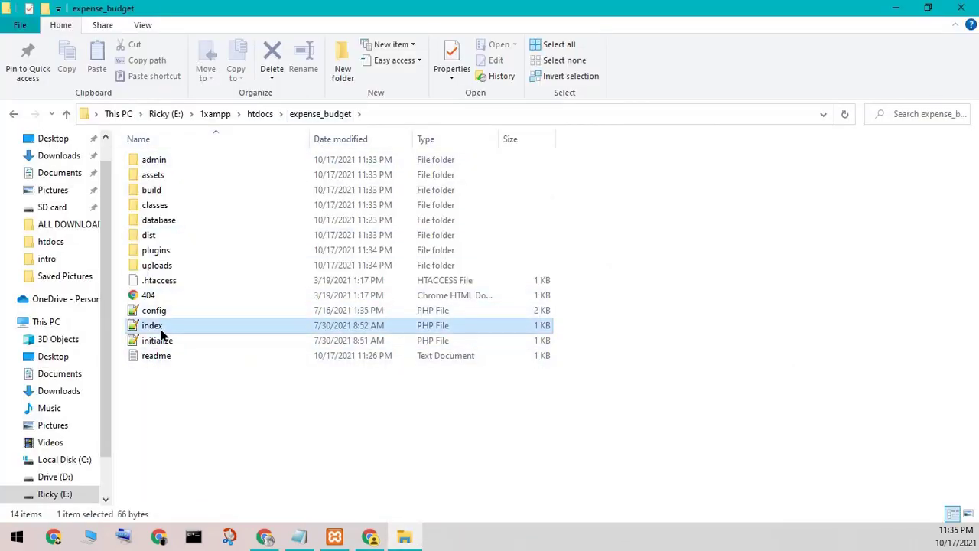
{"action": "right_click", "coordinate": [161, 329]}
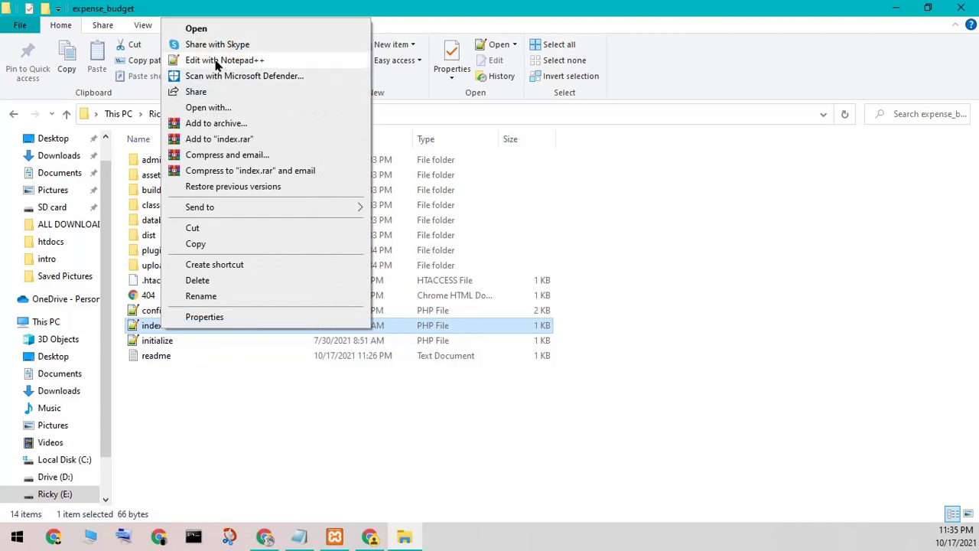
{"action": "left_click", "coordinate": [218, 63]}
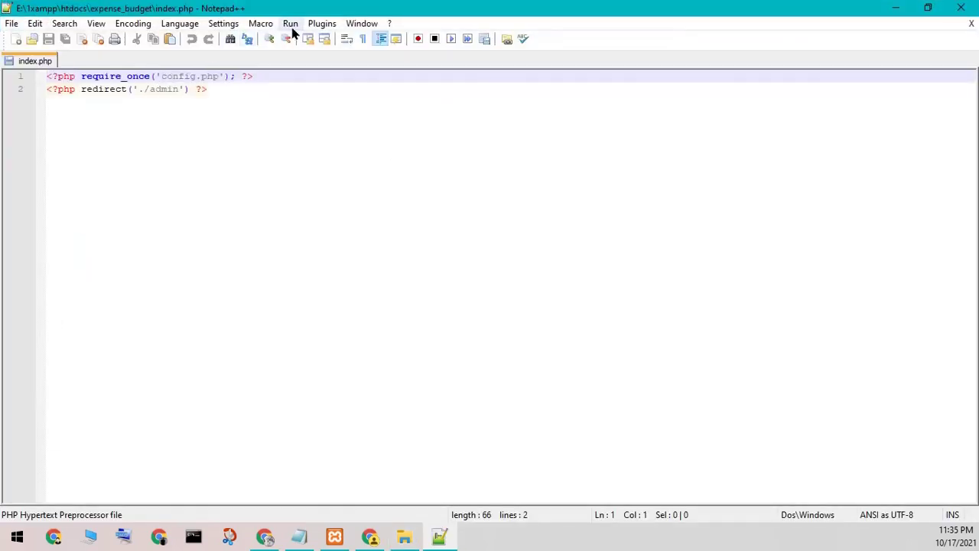
{"action": "left_click", "coordinate": [291, 24]}
{"action": "left_click", "coordinate": [321, 92]}
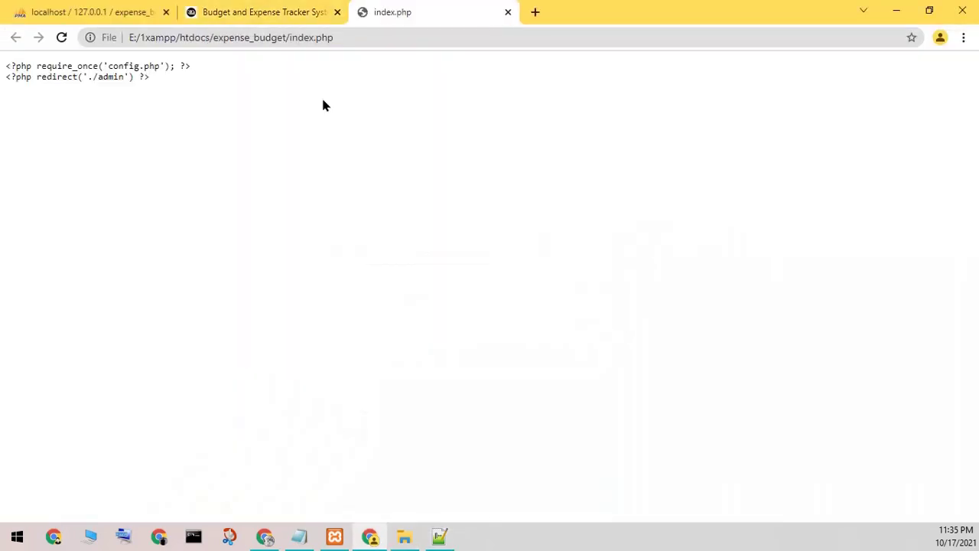
Step: Replace the file:///E:/1xampp/htdocs prefix with localhost to serve index.php
{"action": "left_click_drag", "start_coordinate": [208, 37], "coordinate": [114, 48]}
{"action": "key", "text": "BackSpace"}
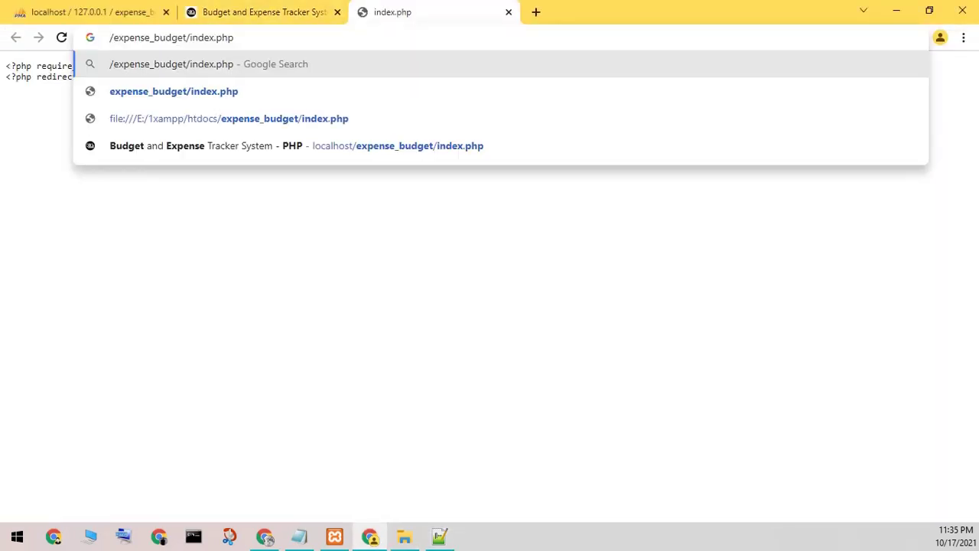
{"action": "type", "text": "localhost"}
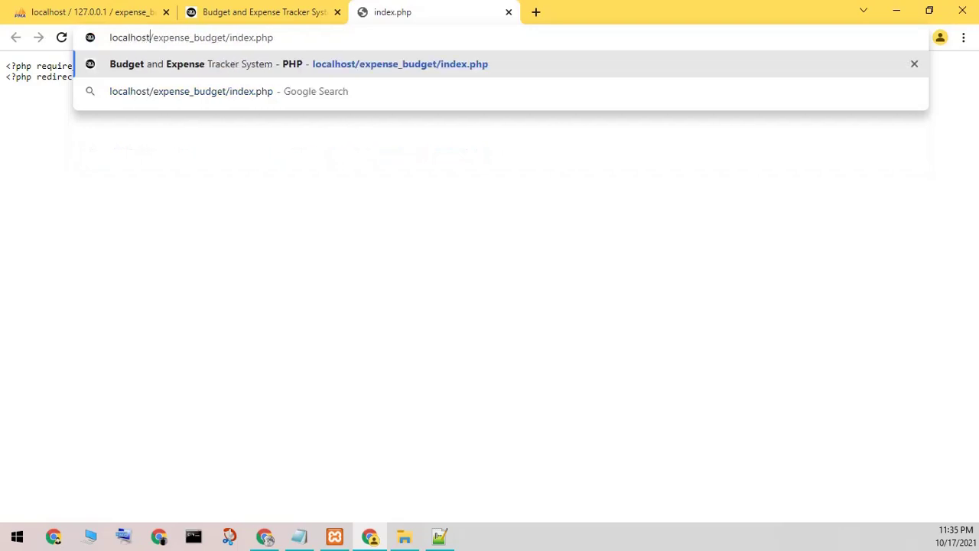
{"action": "key", "text": "Return"}
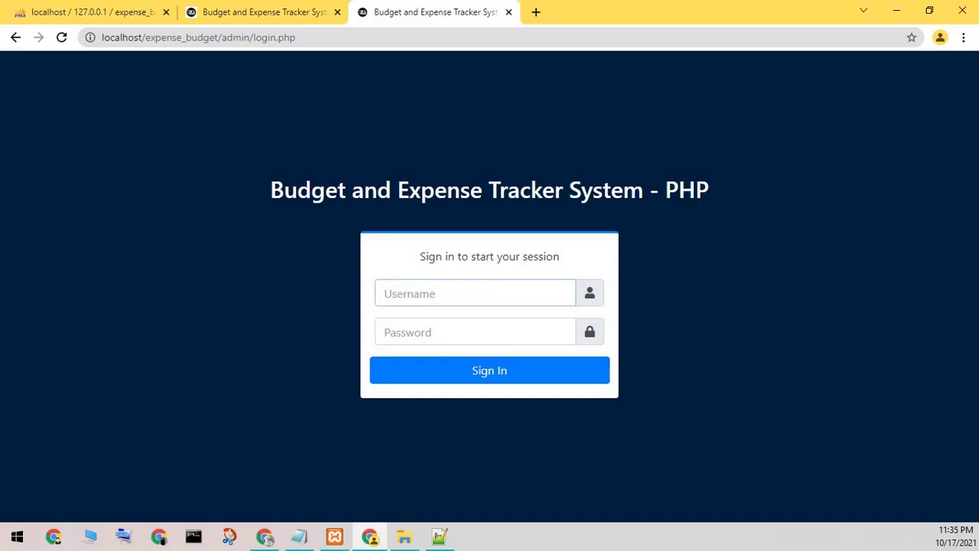
{"action": "left_click", "coordinate": [298, 536]}
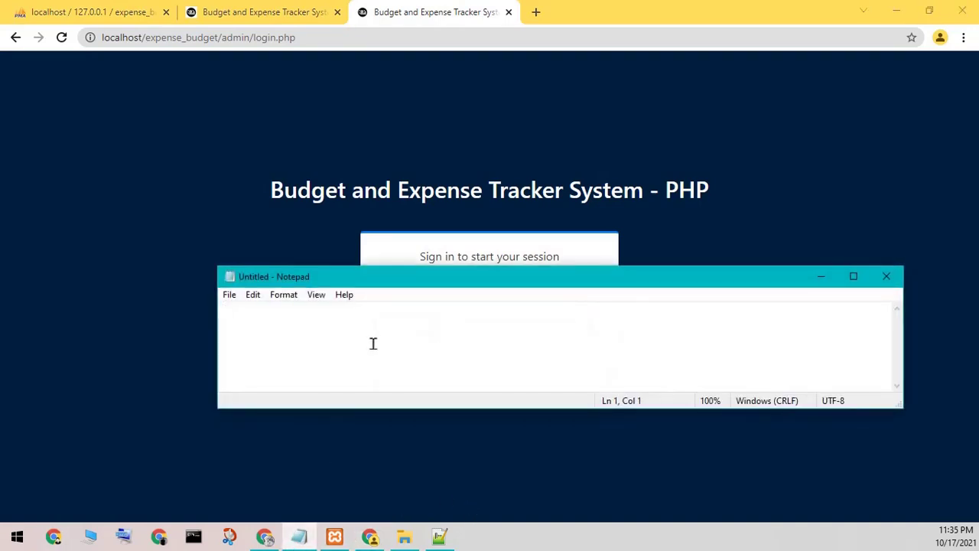
Step: Note the admin username and password in Notepad, then minimise it
{"action": "type", "text": "pa"}
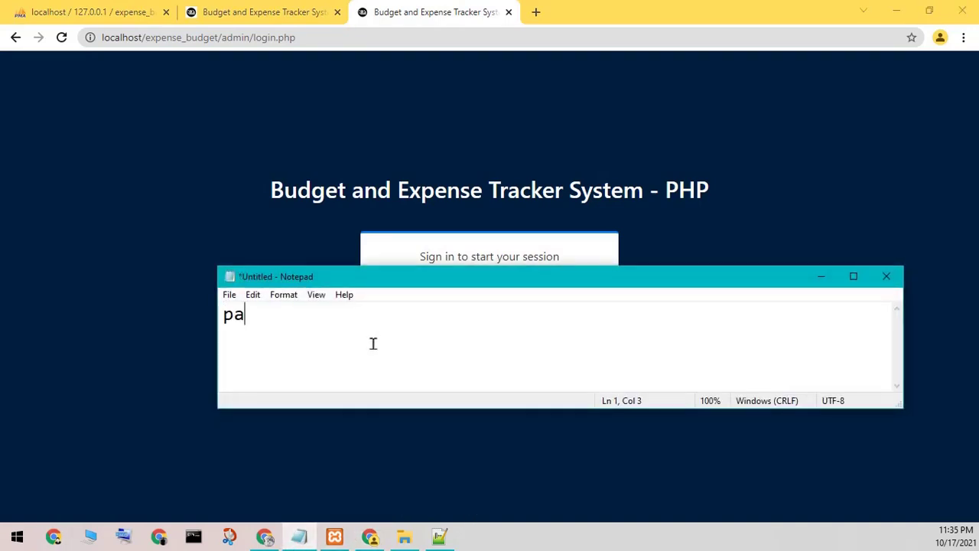
{"action": "key", "text": "ctrl+z"}
{"action": "type", "text": "admin "}
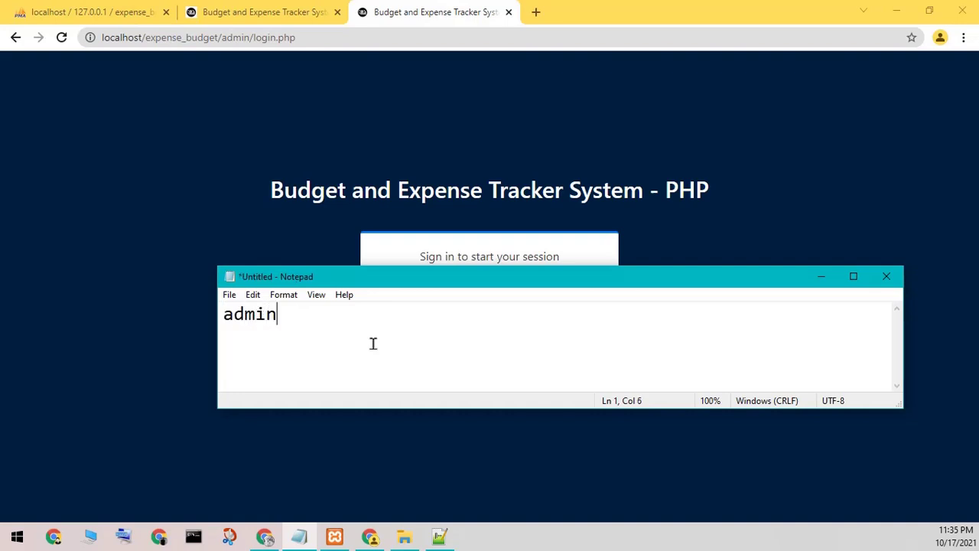
{"action": "type", "text": "admin123"}
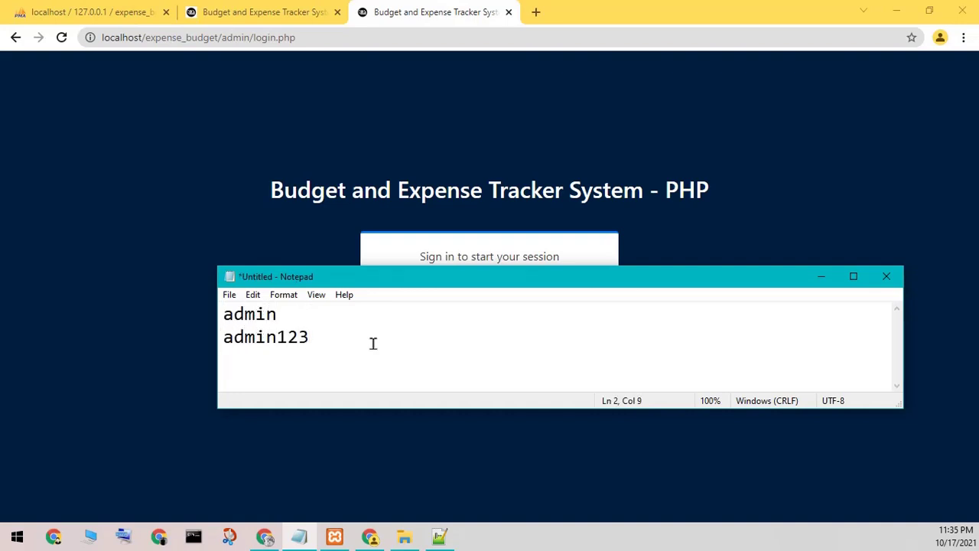
{"action": "left_click", "coordinate": [819, 277]}
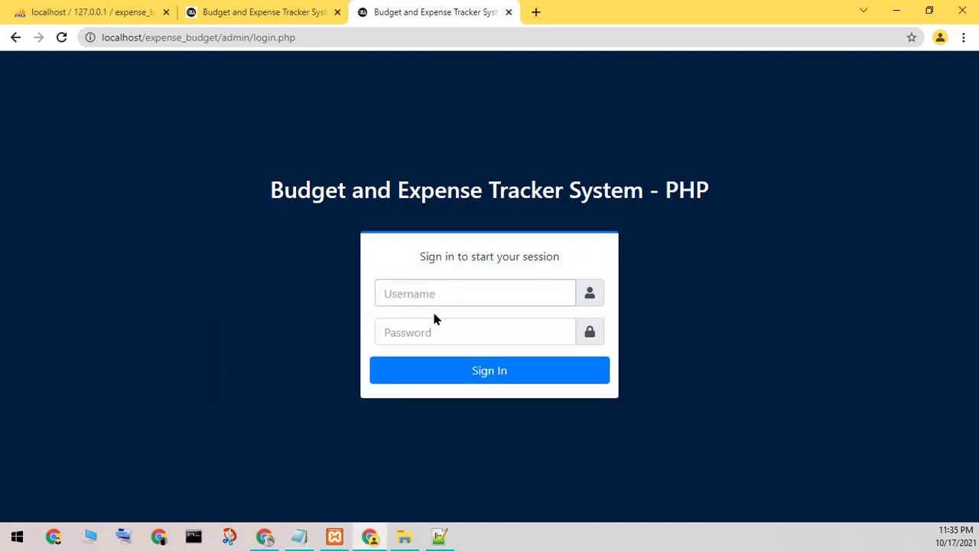
Step: Sign in on the login form with the admin username and password
{"action": "left_click", "coordinate": [421, 292]}
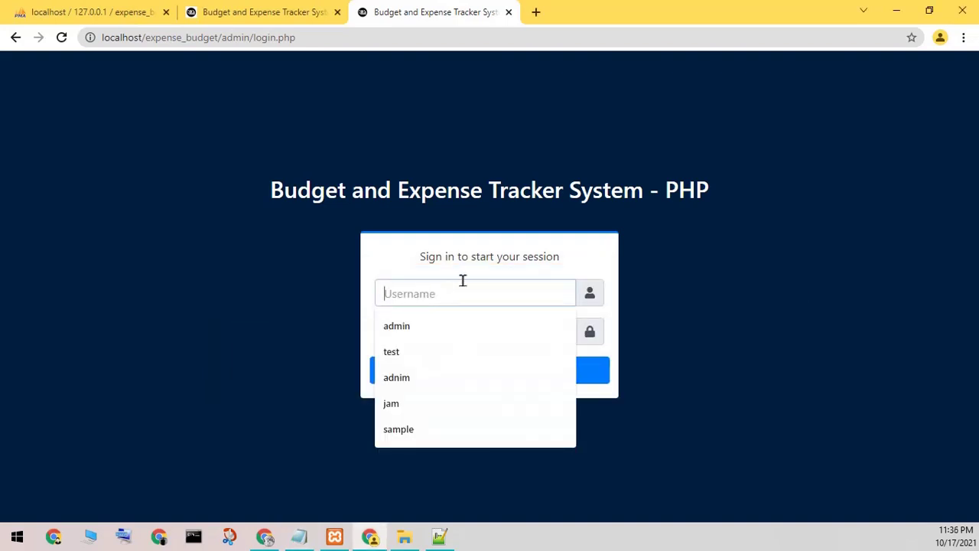
{"action": "type", "text": "admin"}
{"action": "type", "text": "ad"}
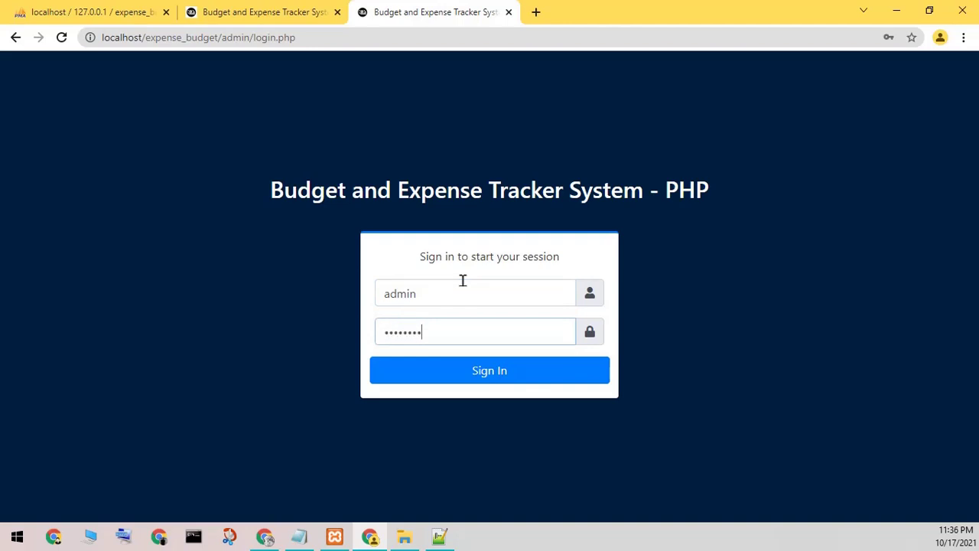
{"action": "left_click", "coordinate": [456, 368]}
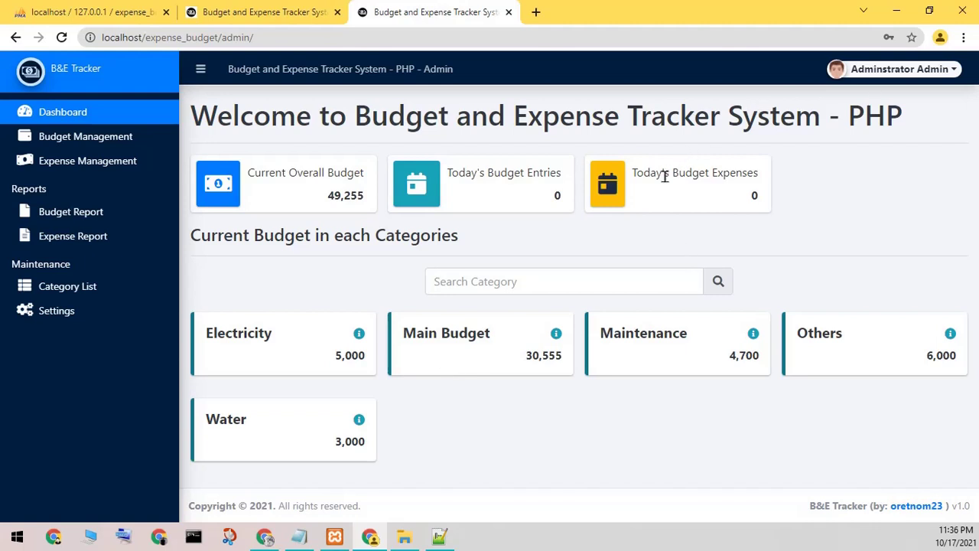
Step: Visit Budget Management, Expense Management, both reports, Category List and Settings
{"action": "left_click_drag", "start_coordinate": [665, 176], "coordinate": [704, 188]}
{"action": "left_click", "coordinate": [879, 228]}
{"action": "left_click", "coordinate": [29, 143]}
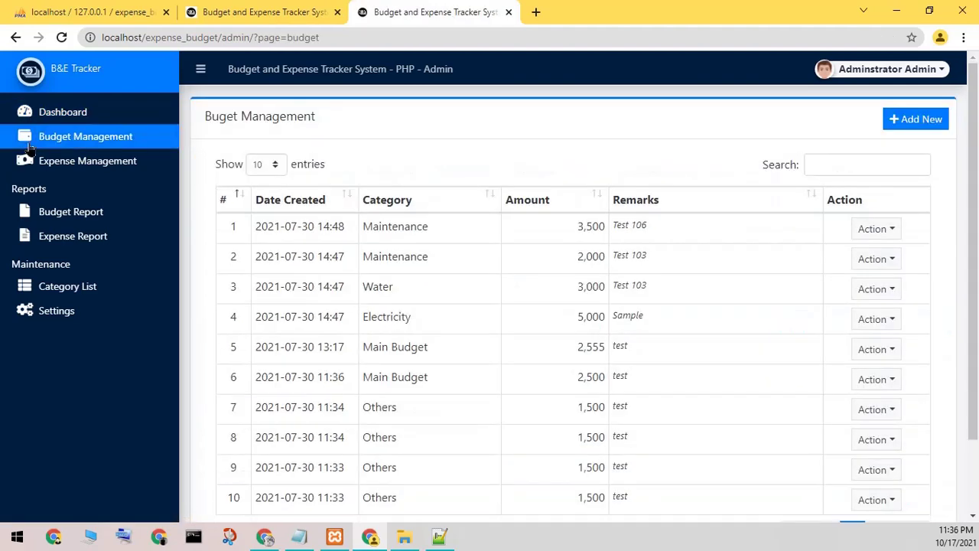
{"action": "left_click", "coordinate": [67, 167]}
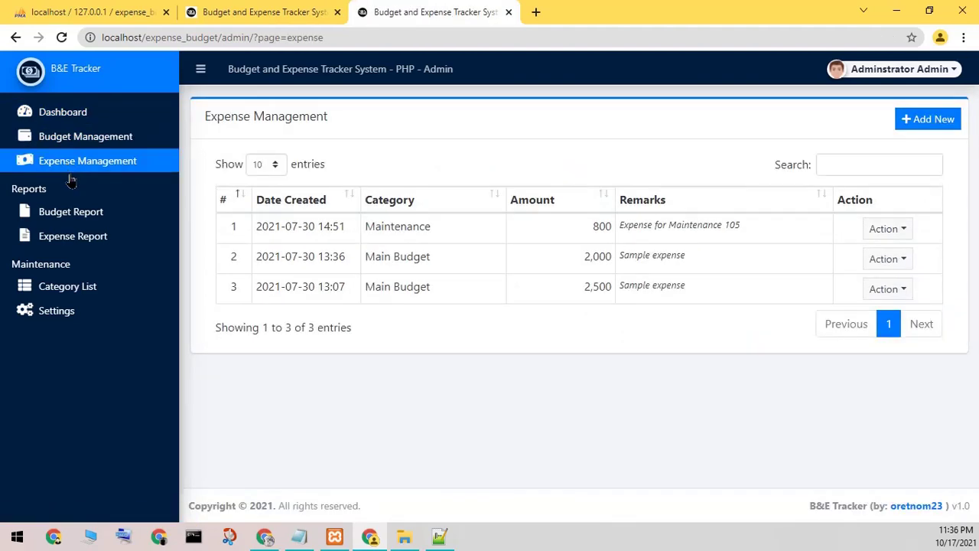
{"action": "left_click", "coordinate": [66, 215]}
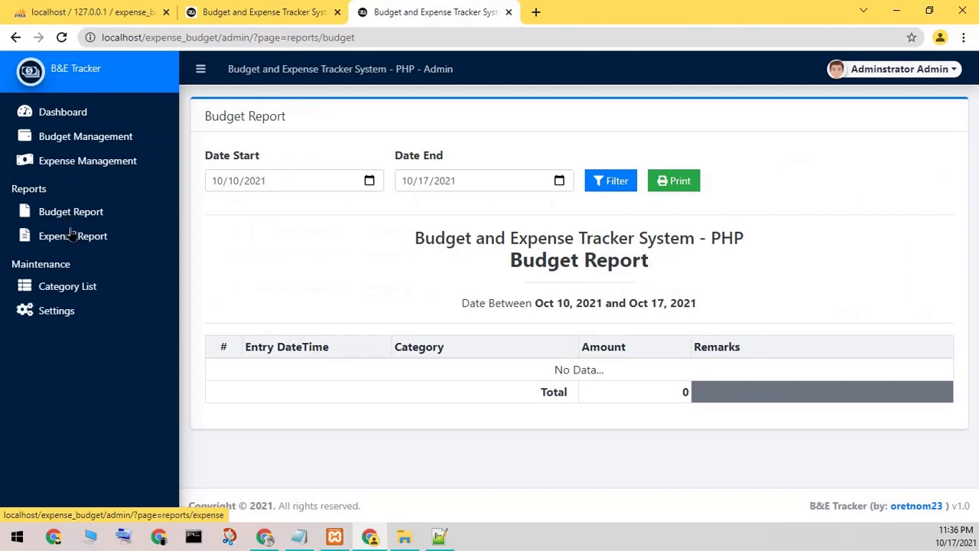
{"action": "left_click", "coordinate": [74, 242]}
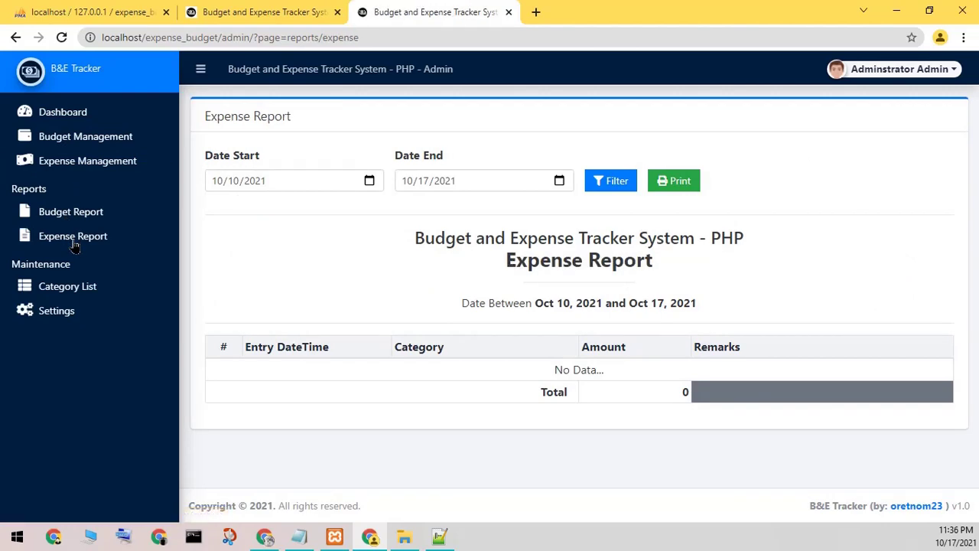
{"action": "left_click", "coordinate": [88, 286]}
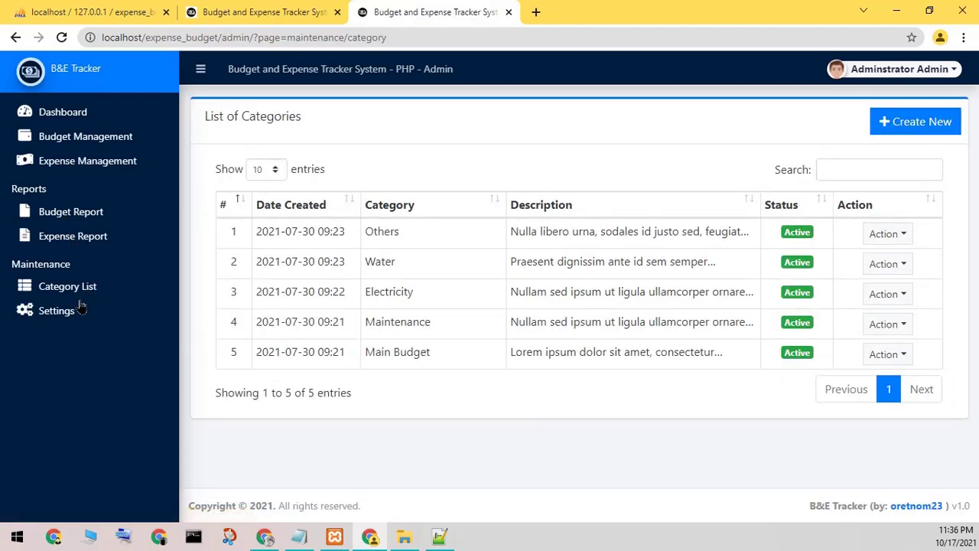
{"action": "left_click", "coordinate": [59, 313]}
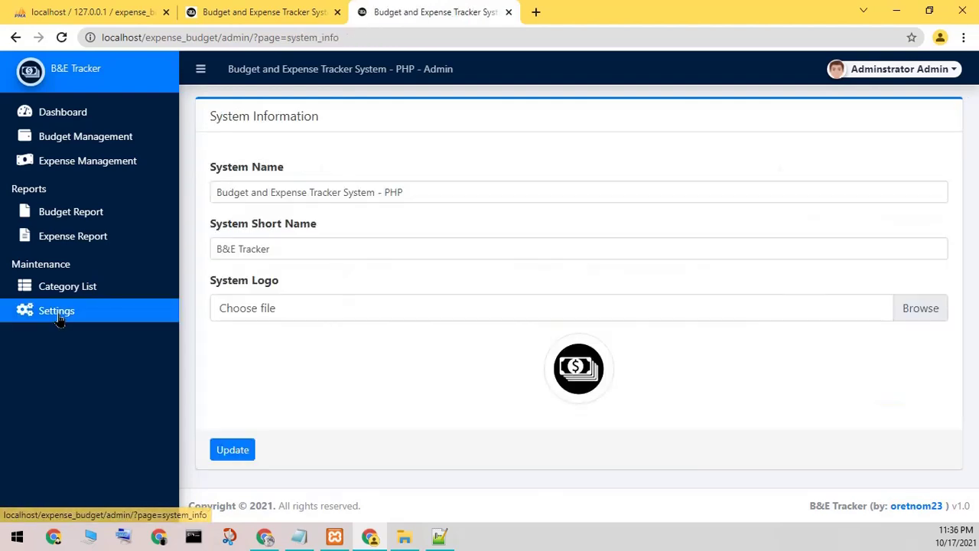
Step: Revisit the report and Budget Management pages, then log out of the admin account
{"action": "left_click", "coordinate": [65, 286]}
{"action": "left_click", "coordinate": [70, 237]}
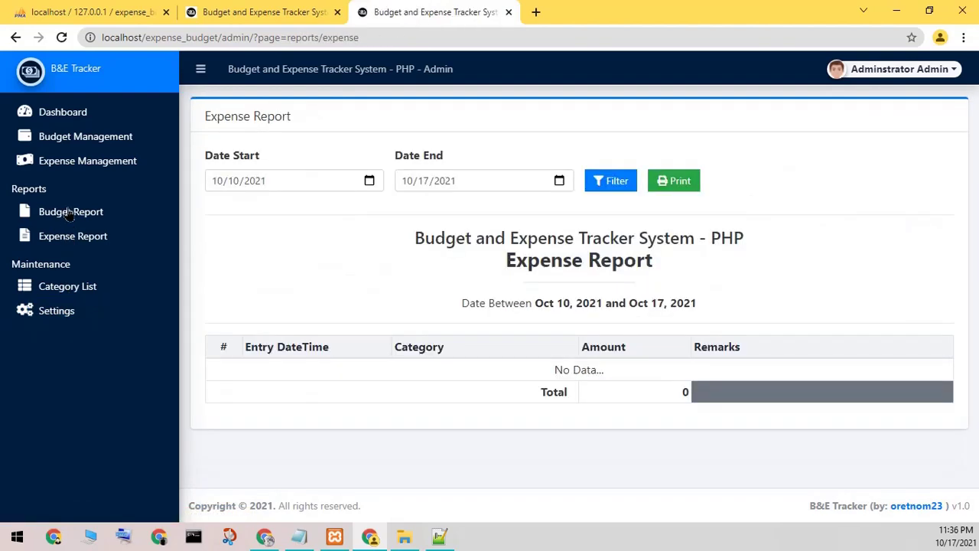
{"action": "left_click", "coordinate": [71, 210]}
{"action": "left_click", "coordinate": [89, 152]}
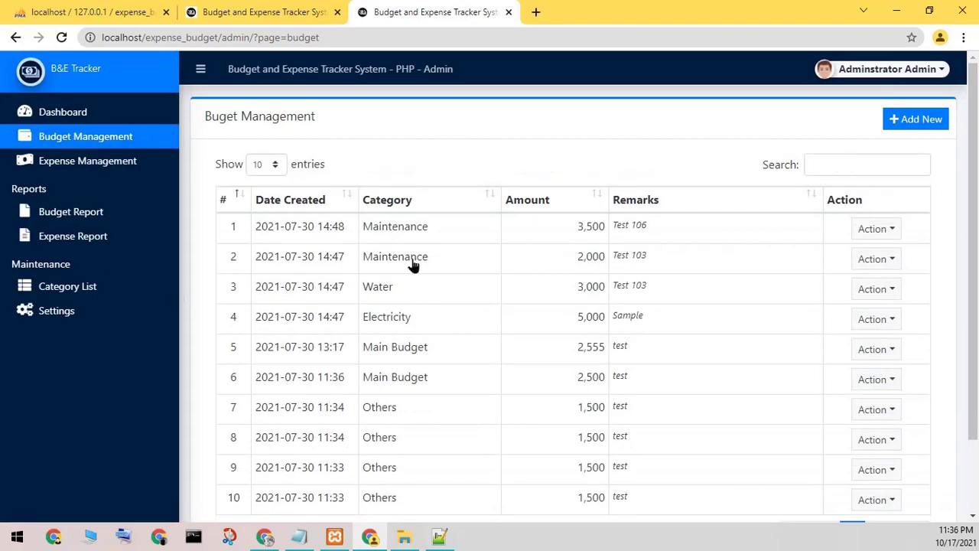
{"action": "left_click", "coordinate": [910, 74]}
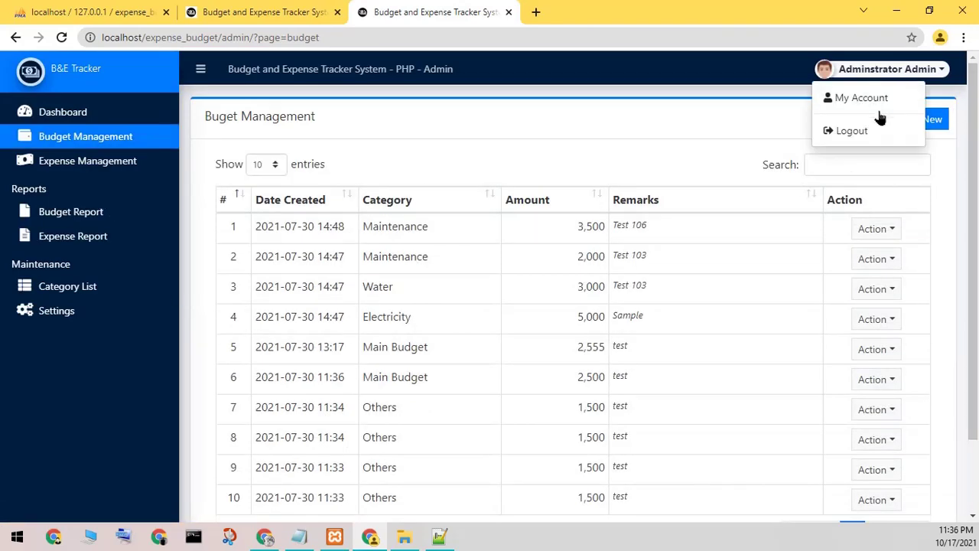
{"action": "left_click", "coordinate": [852, 131]}
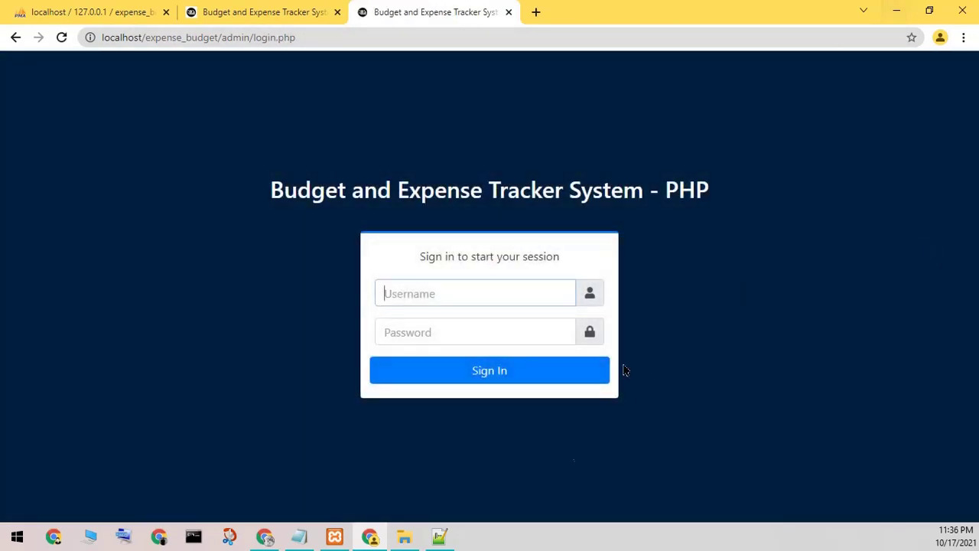
Step: Close Notepad++ with index.php and minimise Chrome
{"action": "left_click", "coordinate": [439, 536]}
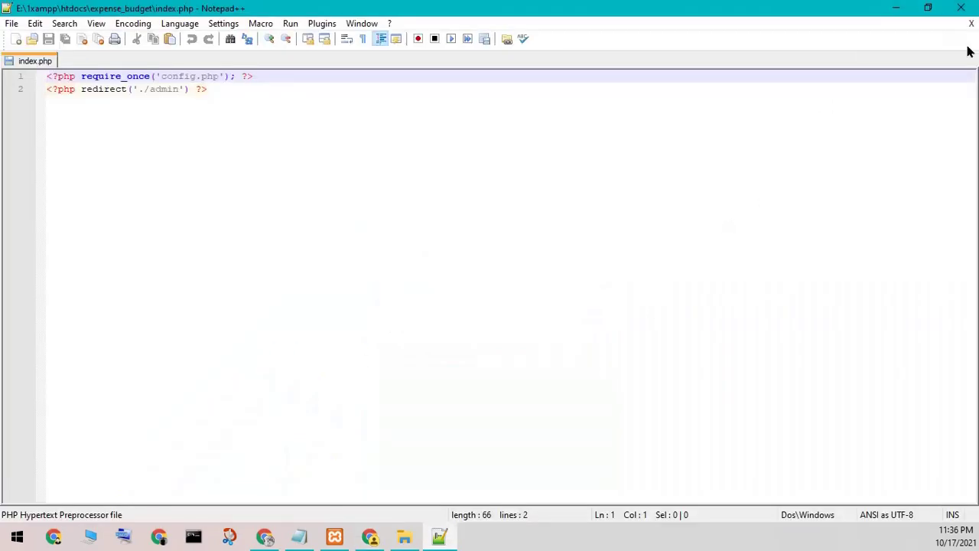
{"action": "left_click", "coordinate": [960, 7]}
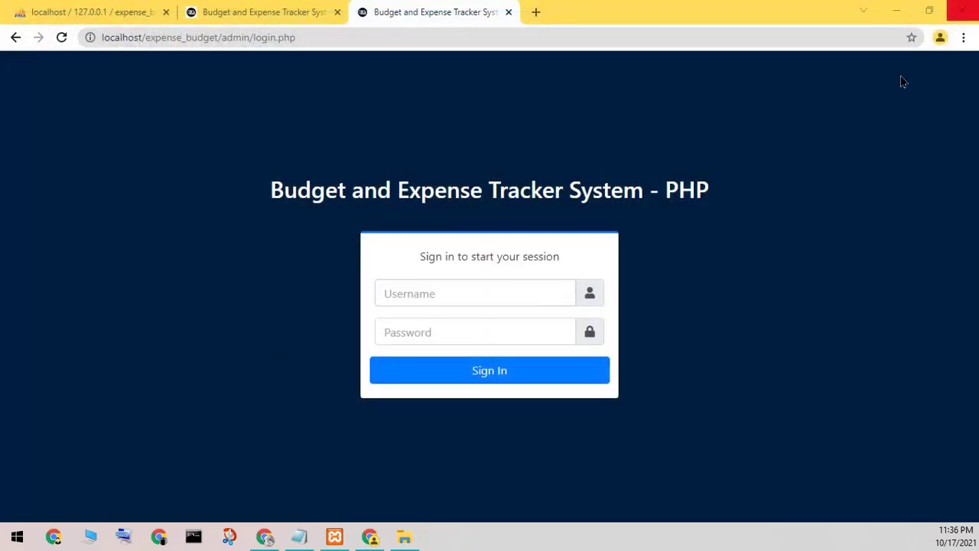
{"action": "left_click", "coordinate": [894, 11]}
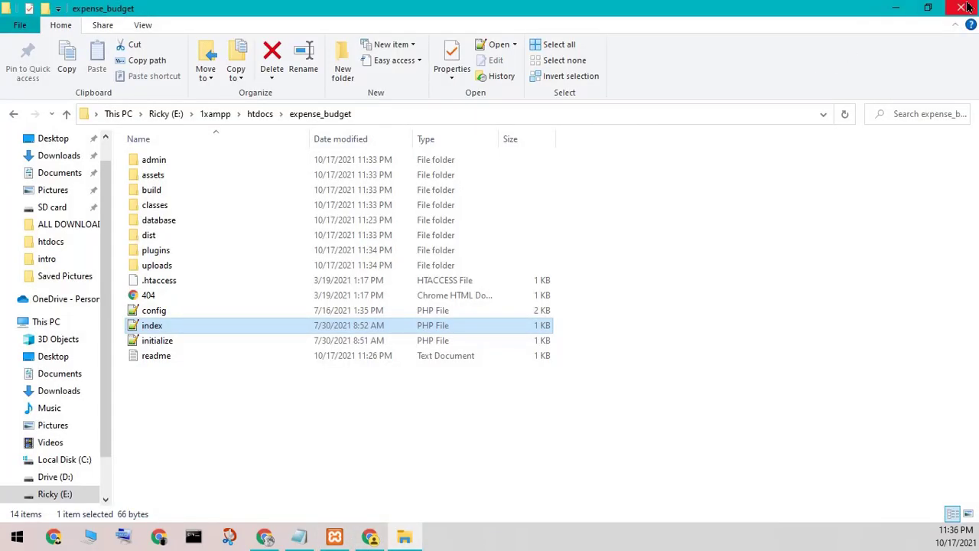